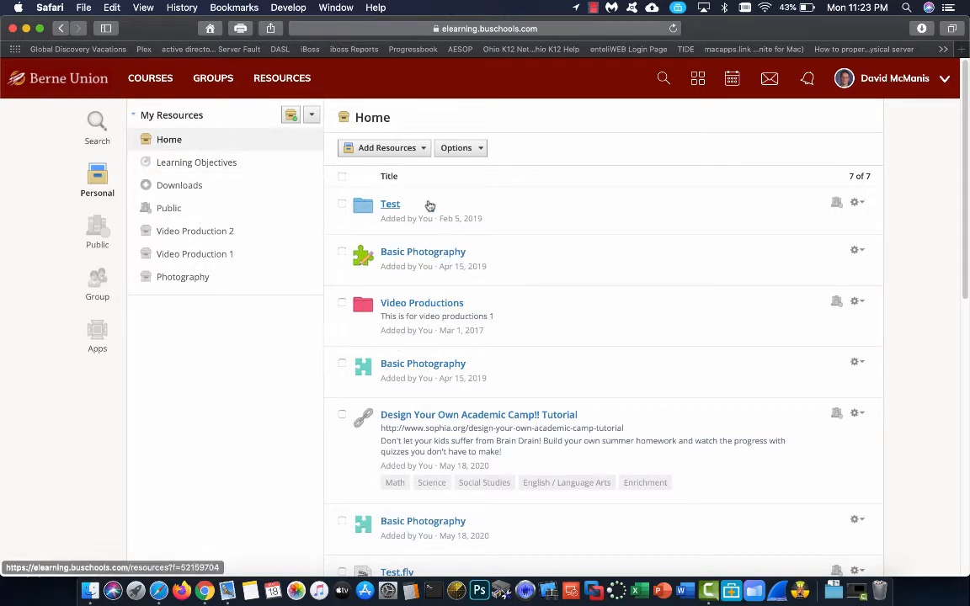
# Start adding state standards to the personal Learning Objectives and browse to the Ohio standards
pyautogui.click(216, 163)
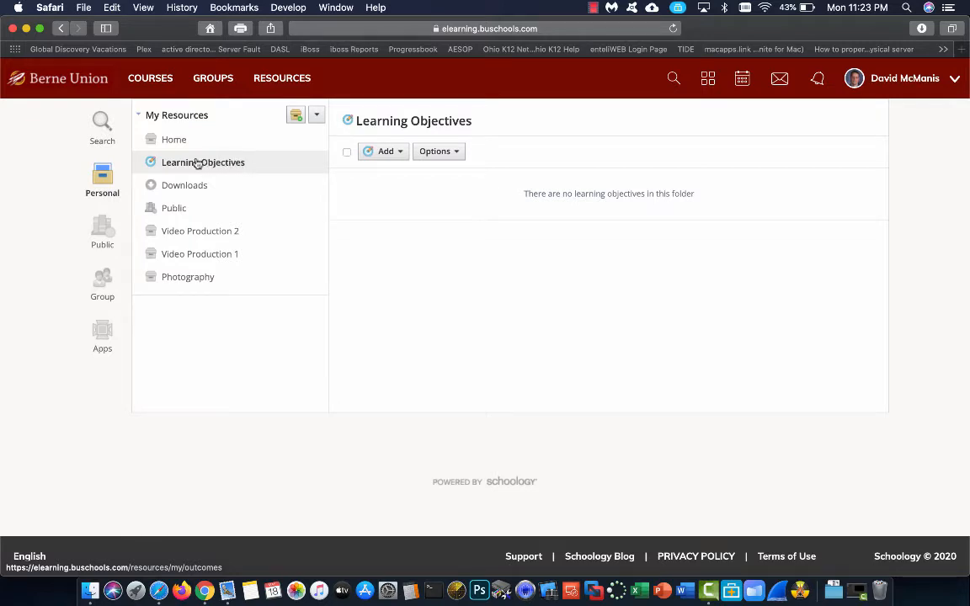
pyautogui.click(389, 152)
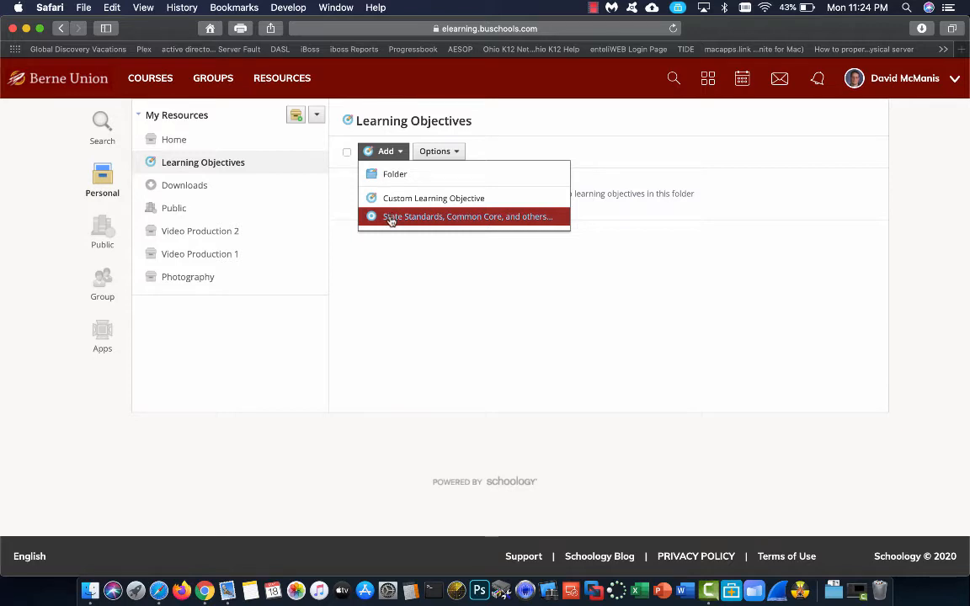
pyautogui.click(389, 217)
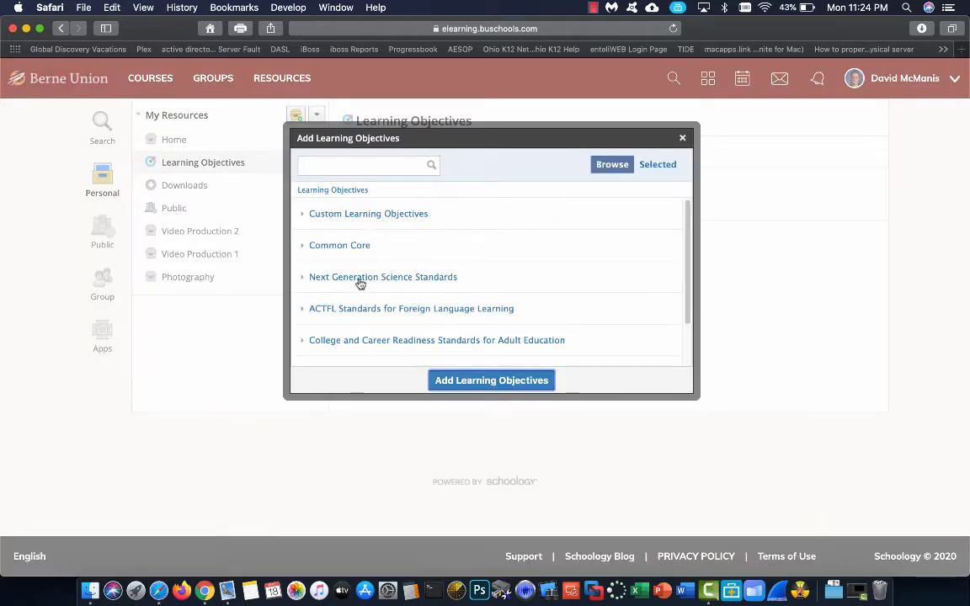
pyautogui.scroll(-1, 361, 324)
pyautogui.scroll(-3, 360, 324)
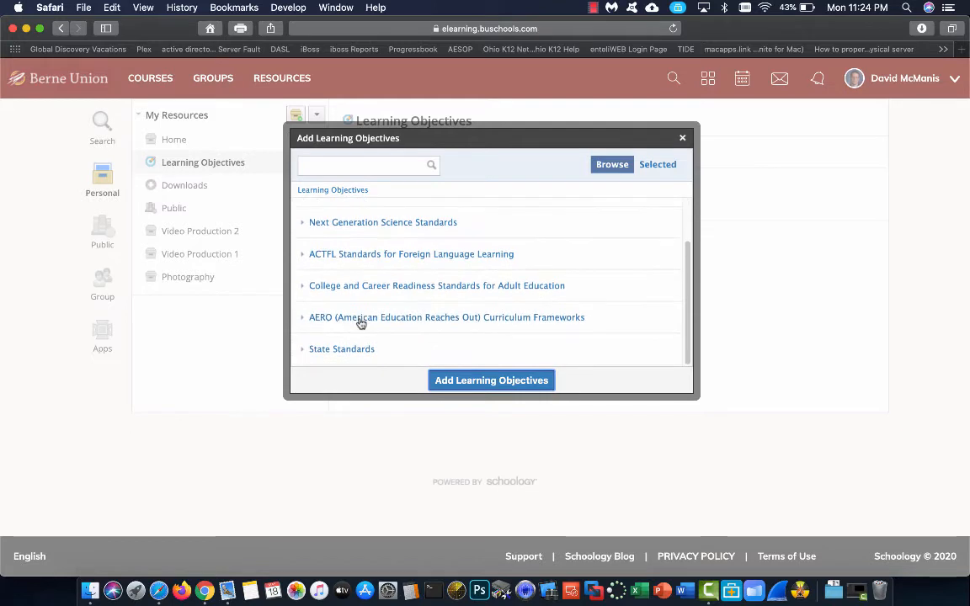
pyautogui.scroll(3, 361, 284)
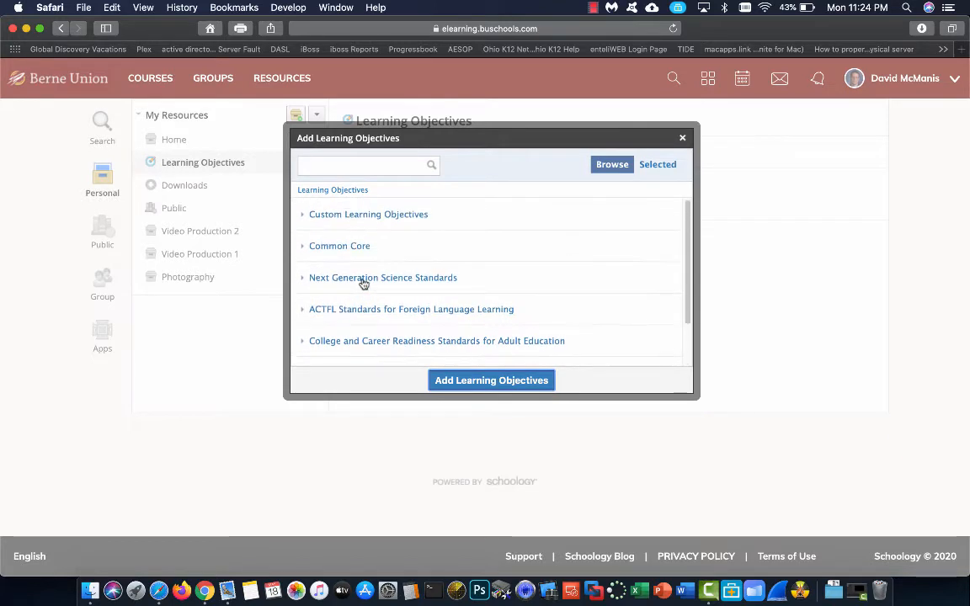
pyautogui.scroll(-3, 361, 284)
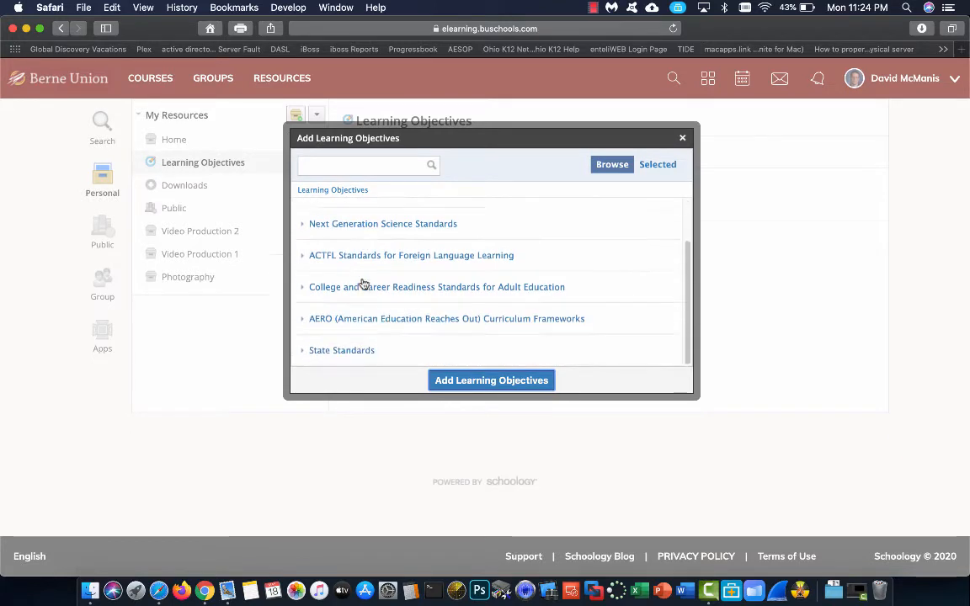
pyautogui.click(328, 352)
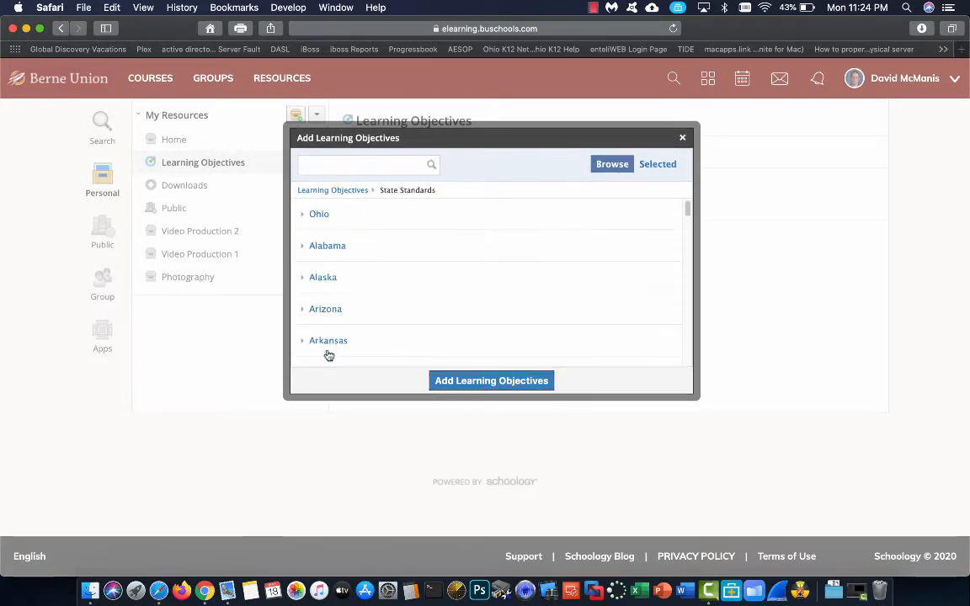
pyautogui.click(319, 217)
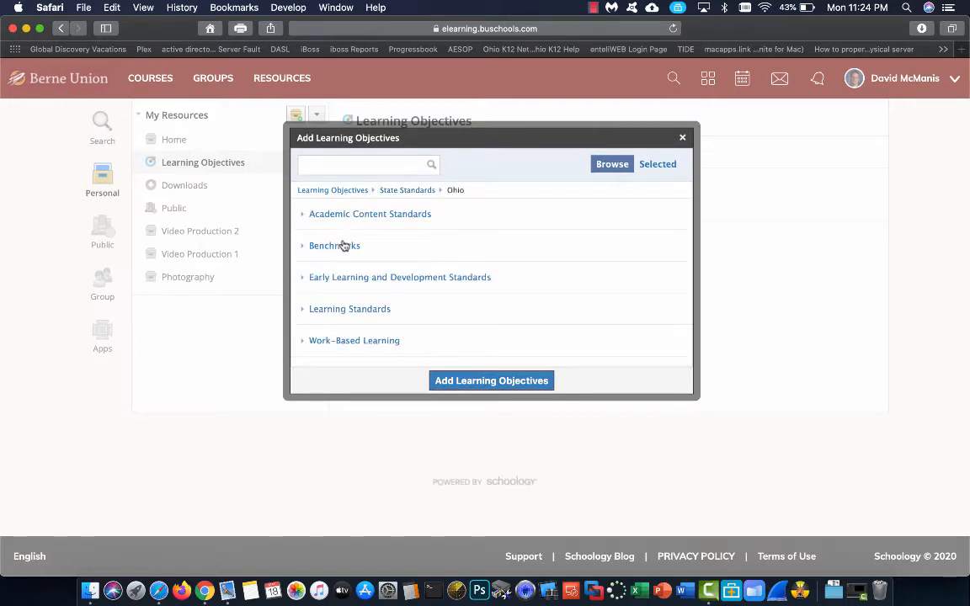
# Browse Ohio's Early Learning and Development Standards to Social-Emotional Development (2012), Pre-Kindergarten, standard SDEV.PK.SED.PK.1.1
pyautogui.scroll(-1, 341, 303)
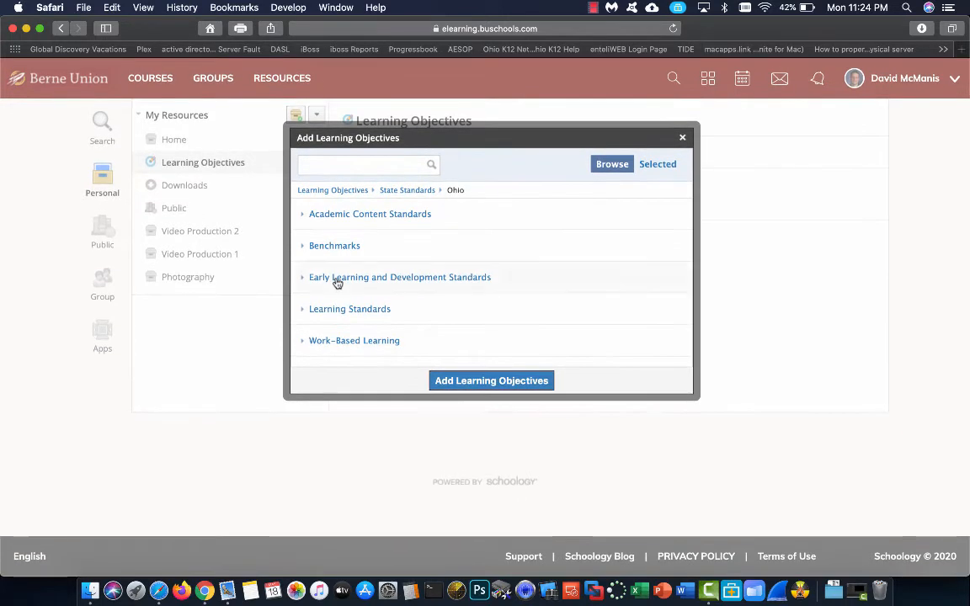
pyautogui.click(335, 276)
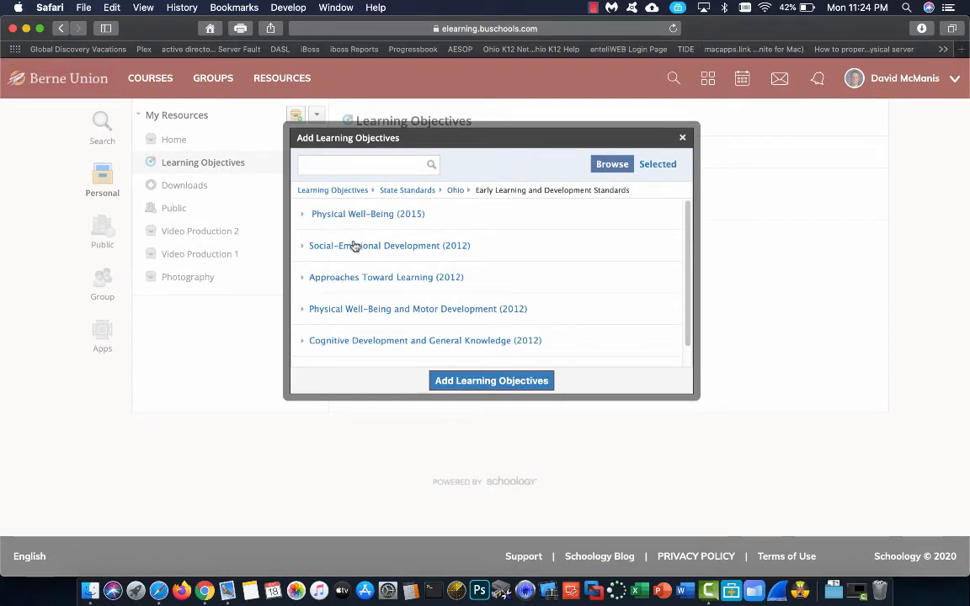
pyautogui.click(353, 246)
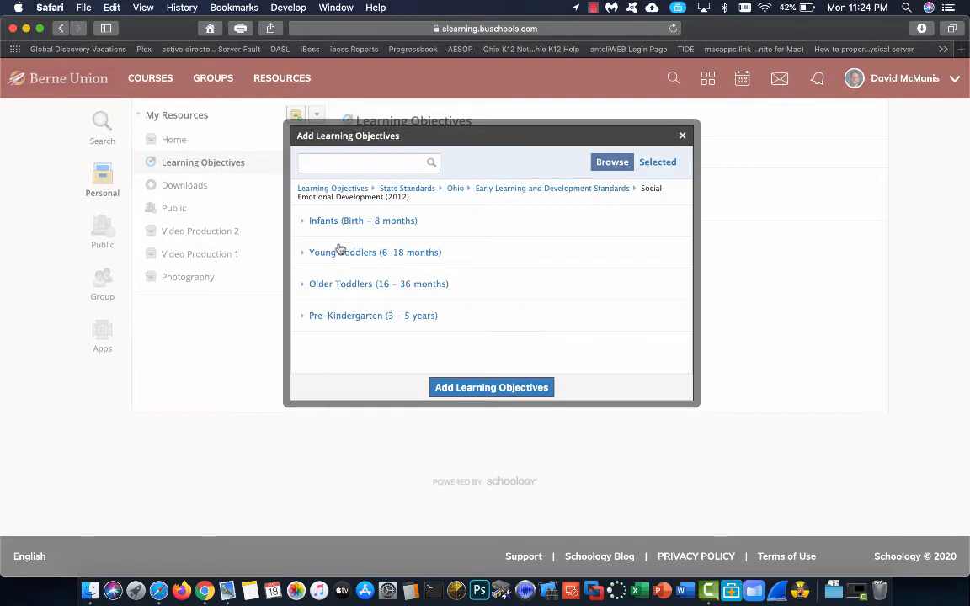
pyautogui.click(340, 317)
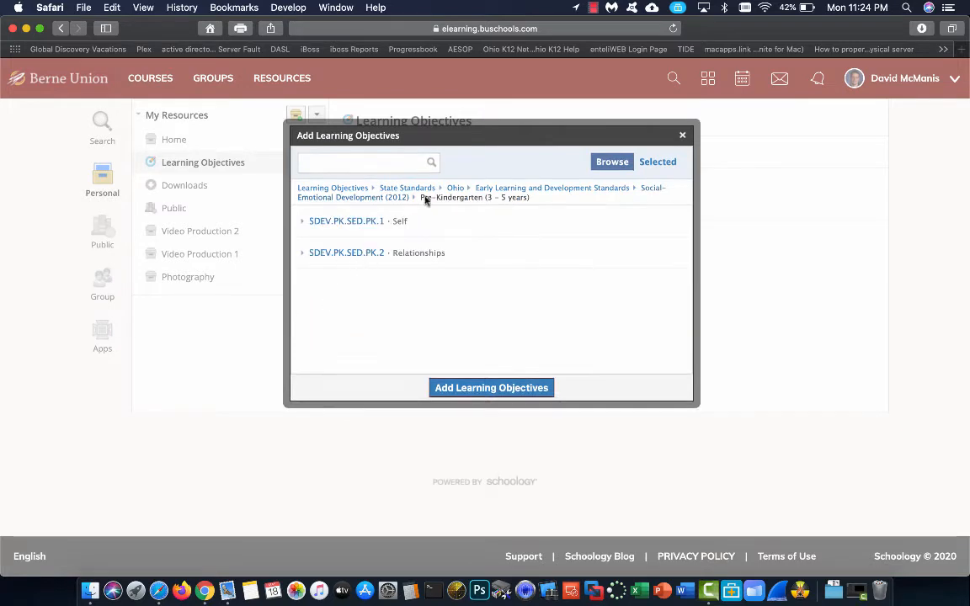
pyautogui.click(337, 222)
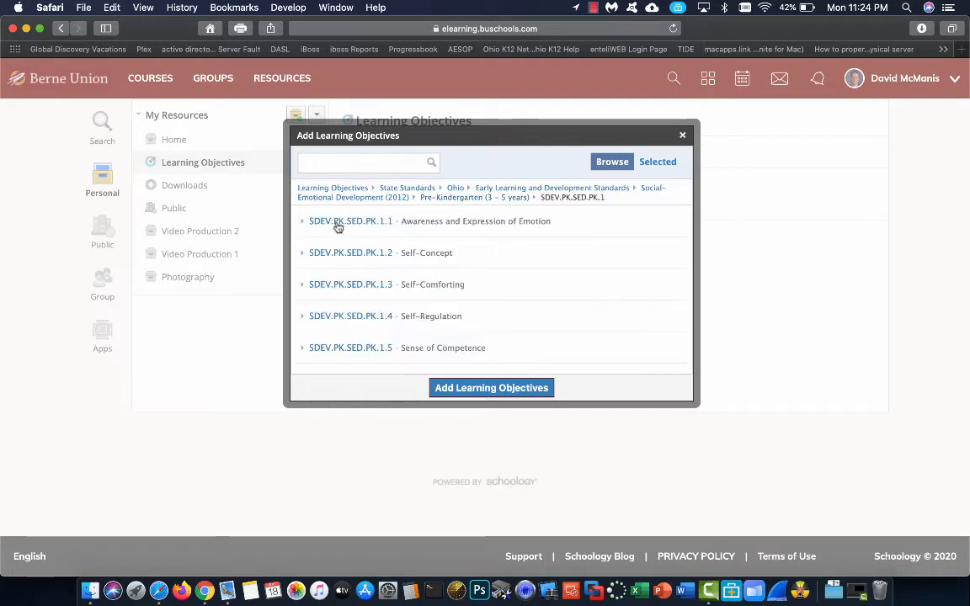
pyautogui.click(336, 222)
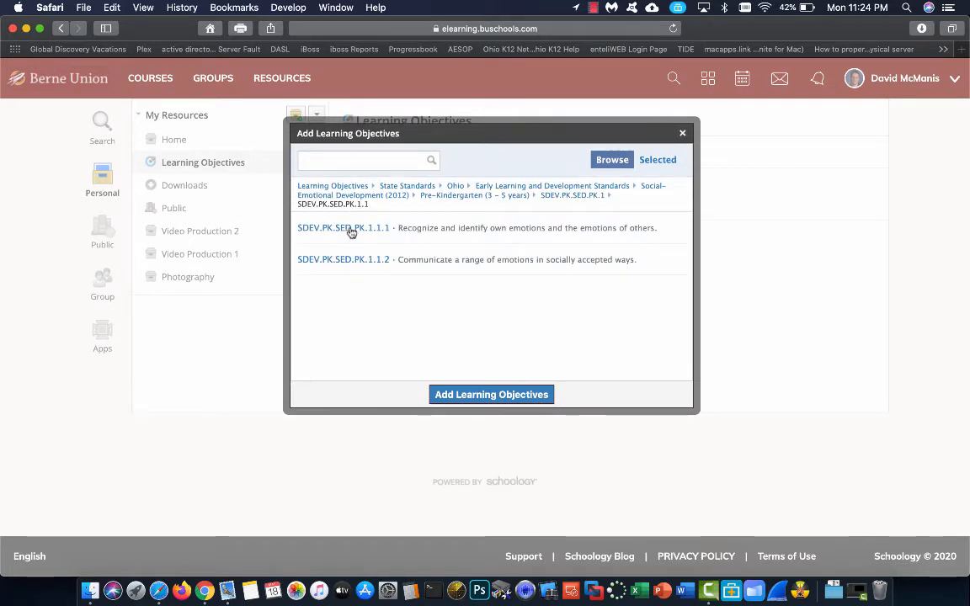
# Select standards SDEV.PK.SED.PK.1.1.1 and SDEV.PK.SED.PK.1.1.2 and add them as learning objectives
pyautogui.click(341, 229)
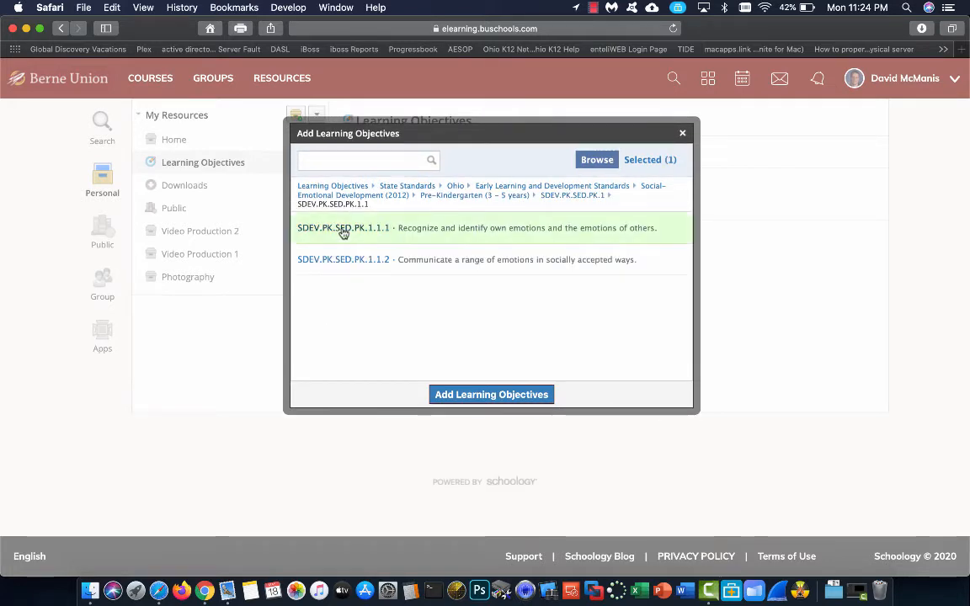
pyautogui.click(371, 261)
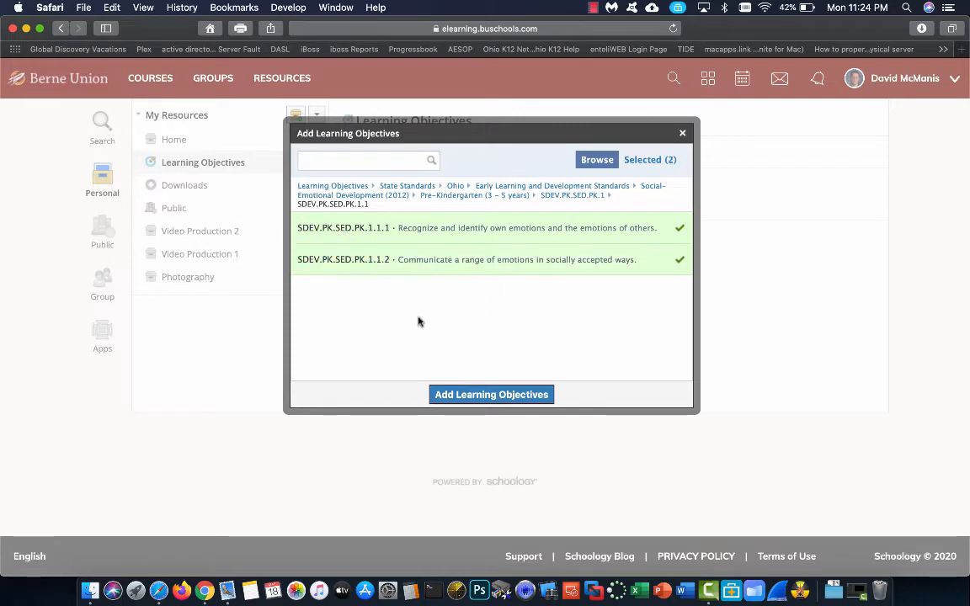
pyautogui.click(454, 394)
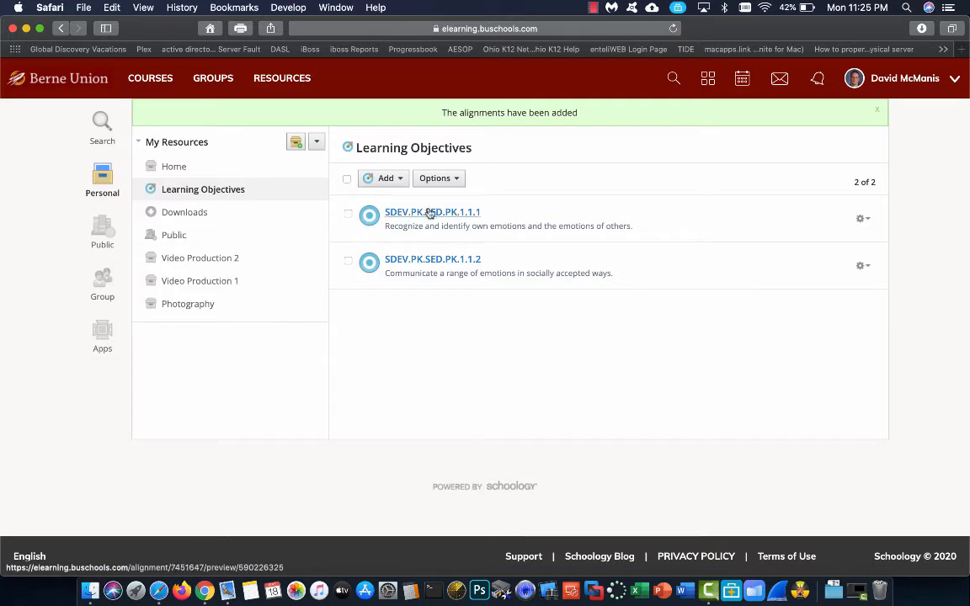
pyautogui.click(389, 179)
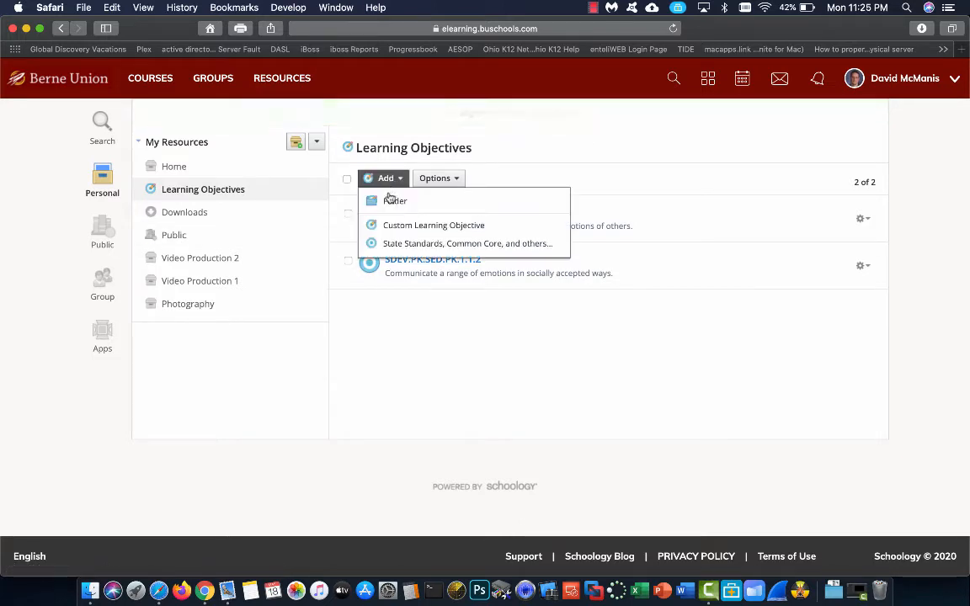
pyautogui.click(406, 325)
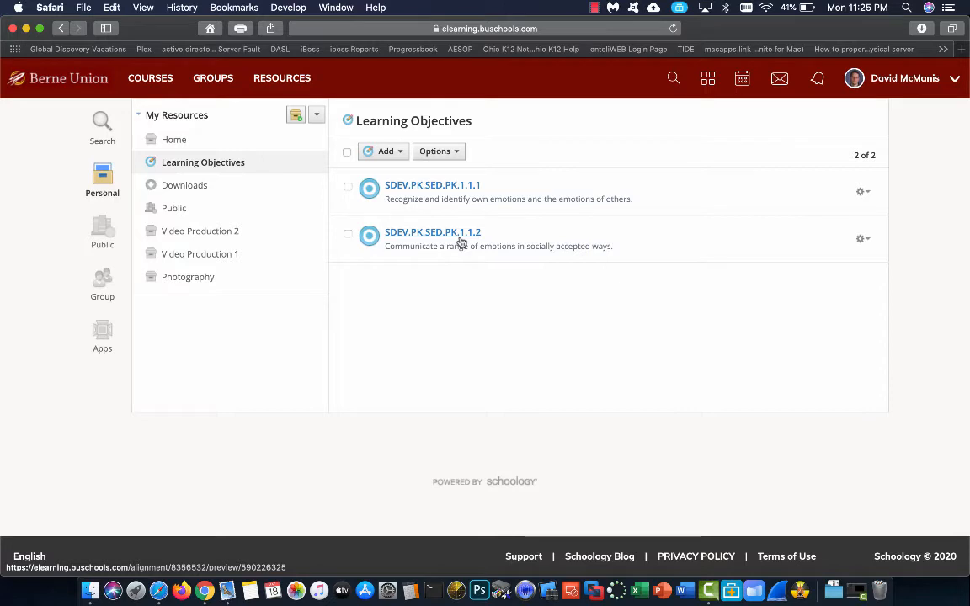
# Add the public Grammar Lessons folder to the personal resources and view it in the Downloads collection
pyautogui.click(198, 187)
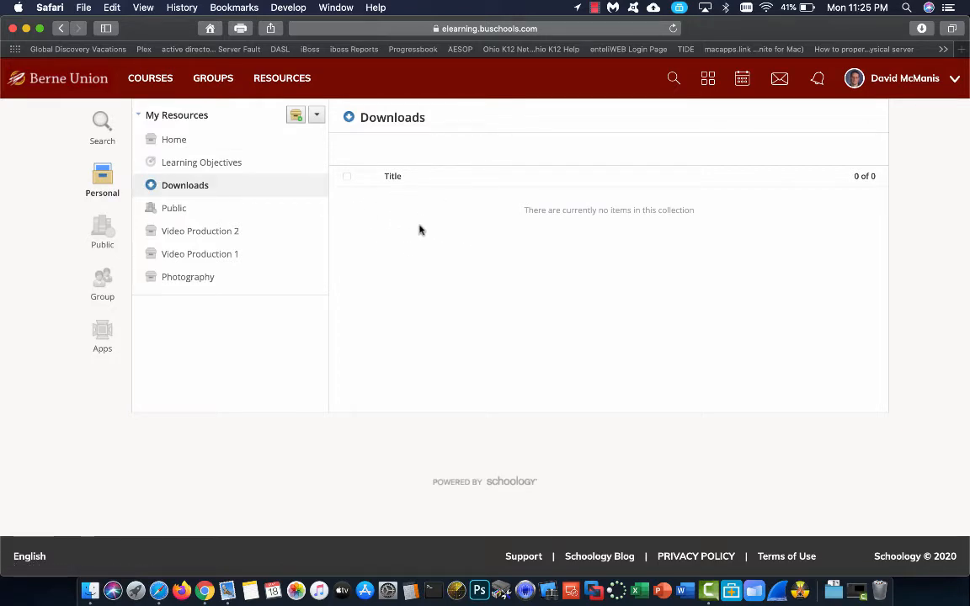
pyautogui.click(103, 238)
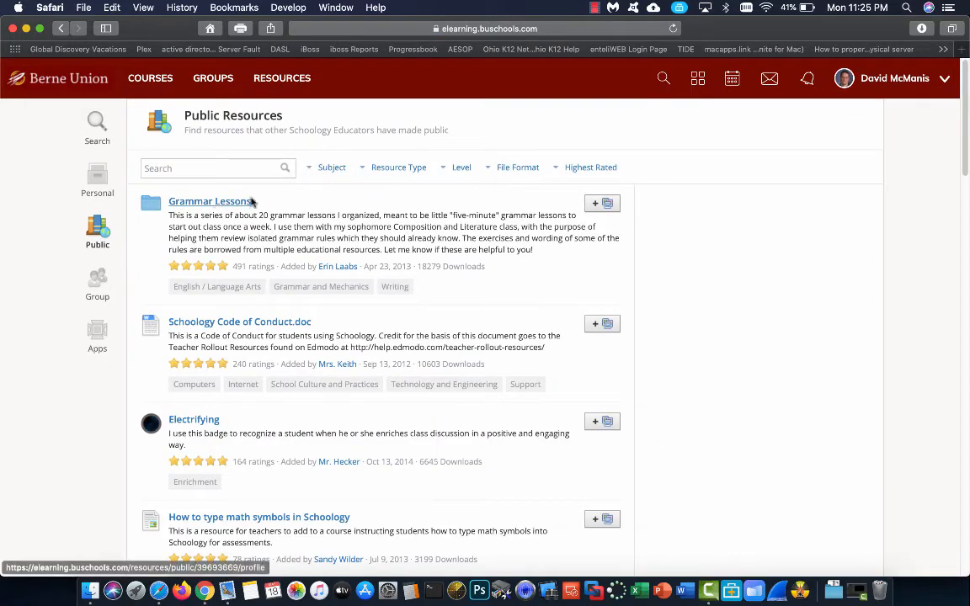
pyautogui.click(602, 204)
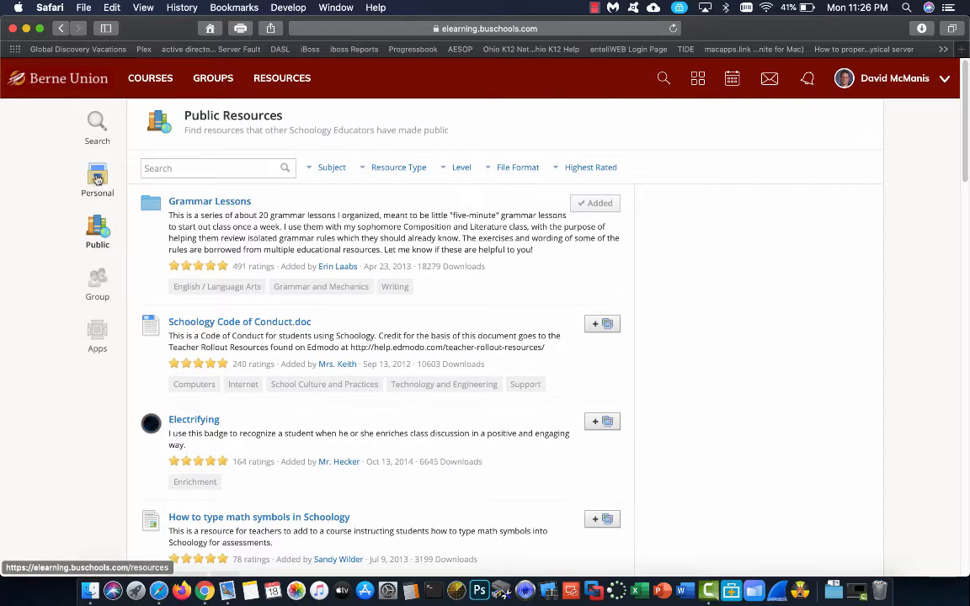
pyautogui.click(96, 180)
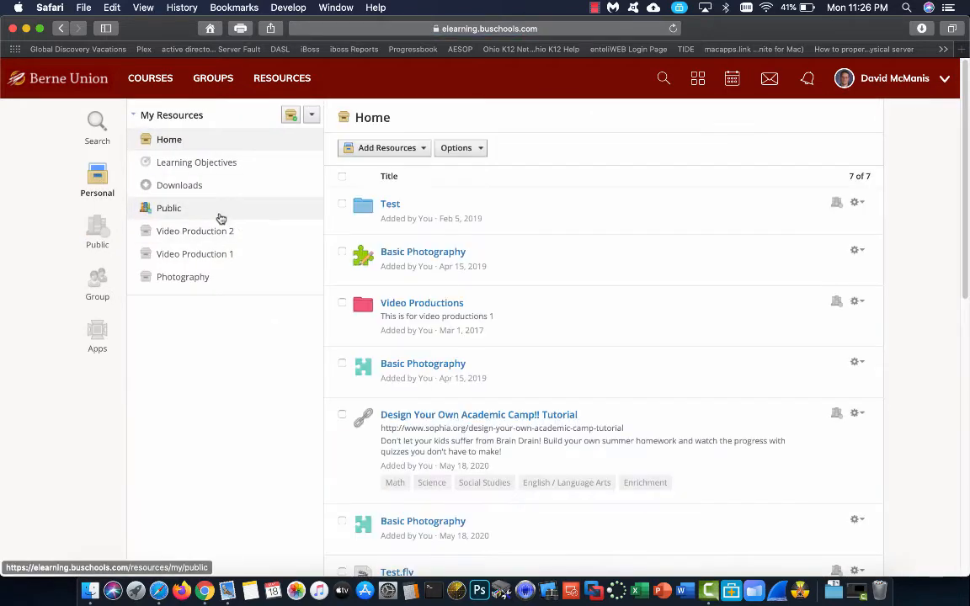
pyautogui.click(180, 187)
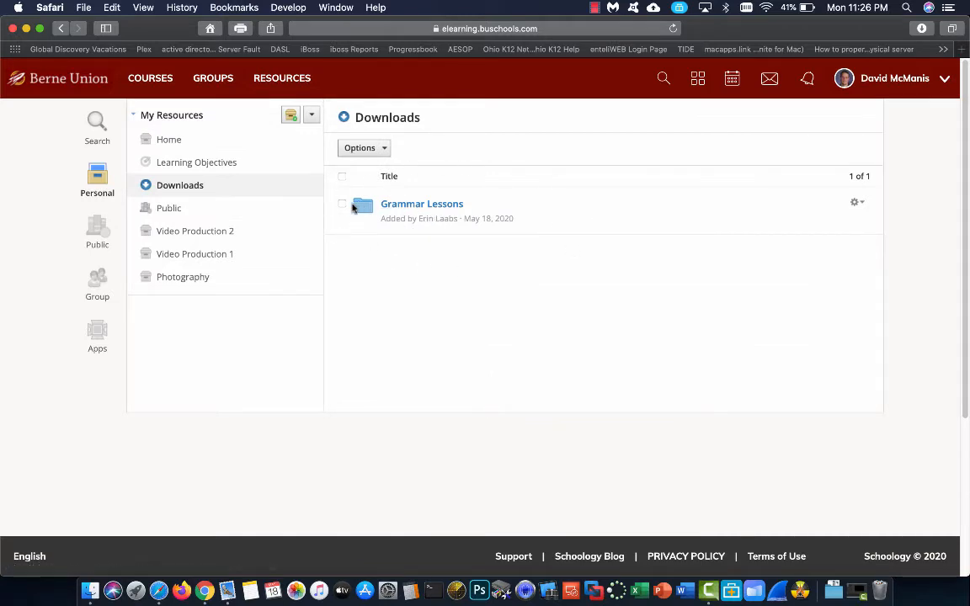
# Delete the Grammar Lessons folder from the Downloads collection
pyautogui.click(342, 204)
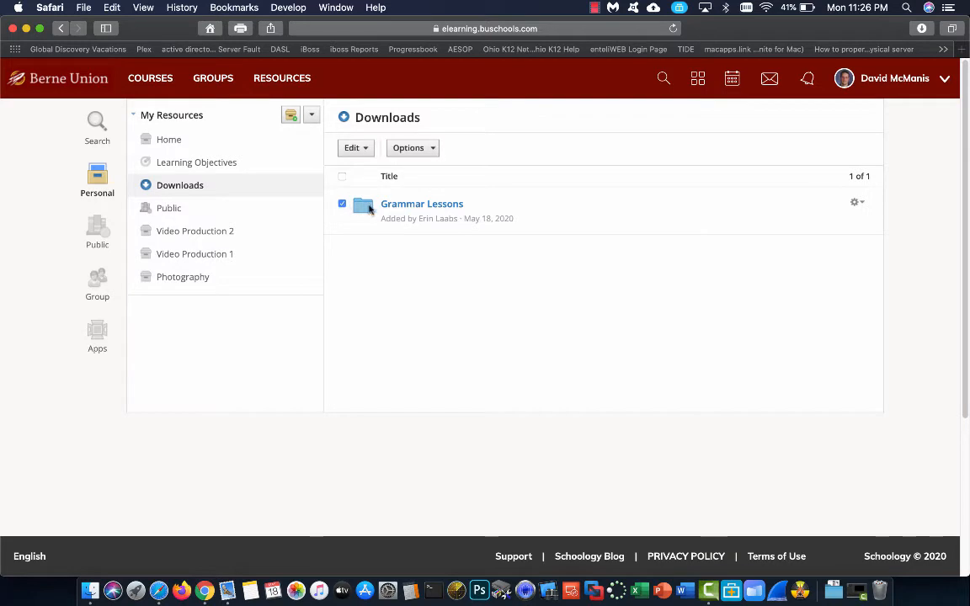
pyautogui.click(858, 202)
pyautogui.click(812, 278)
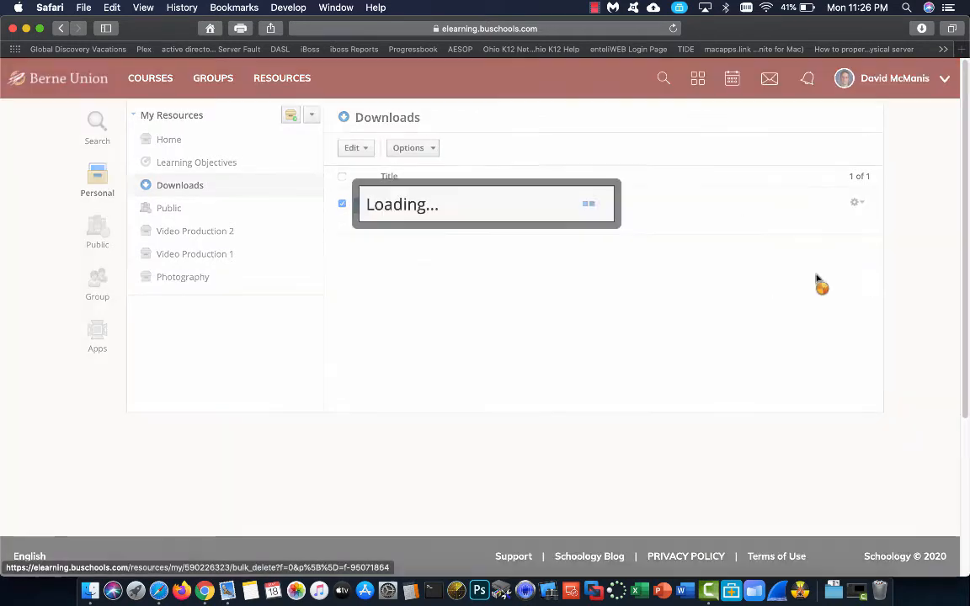
pyautogui.click(462, 243)
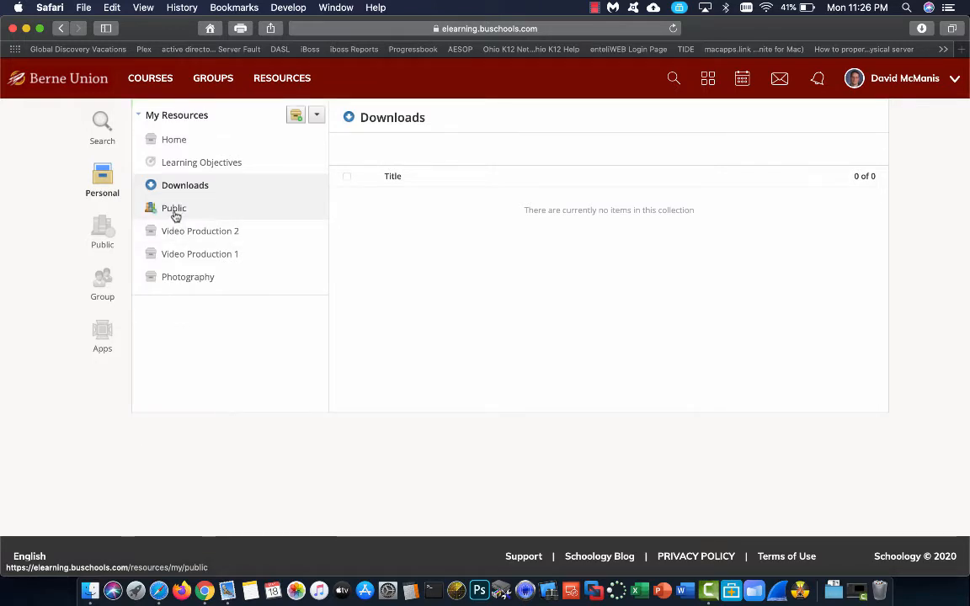
# View the personal Public collection and review the resource types that can be added to the Home collection
pyautogui.click(175, 213)
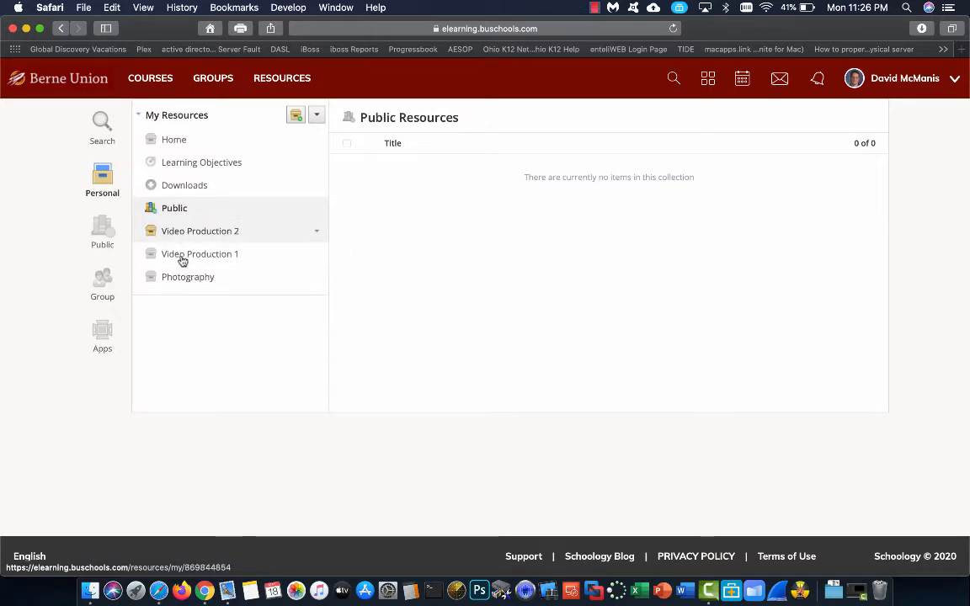
pyautogui.click(174, 141)
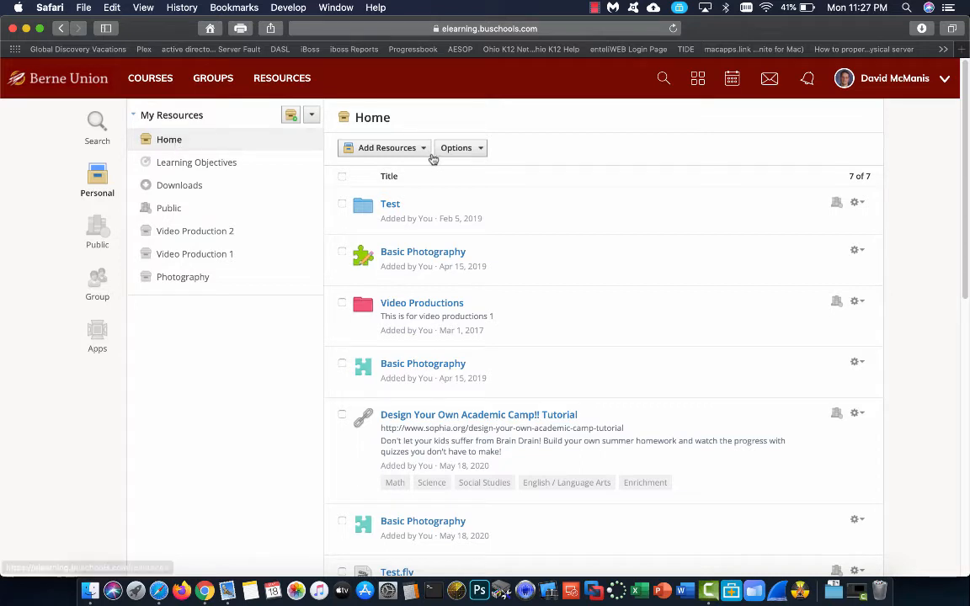
pyautogui.click(393, 148)
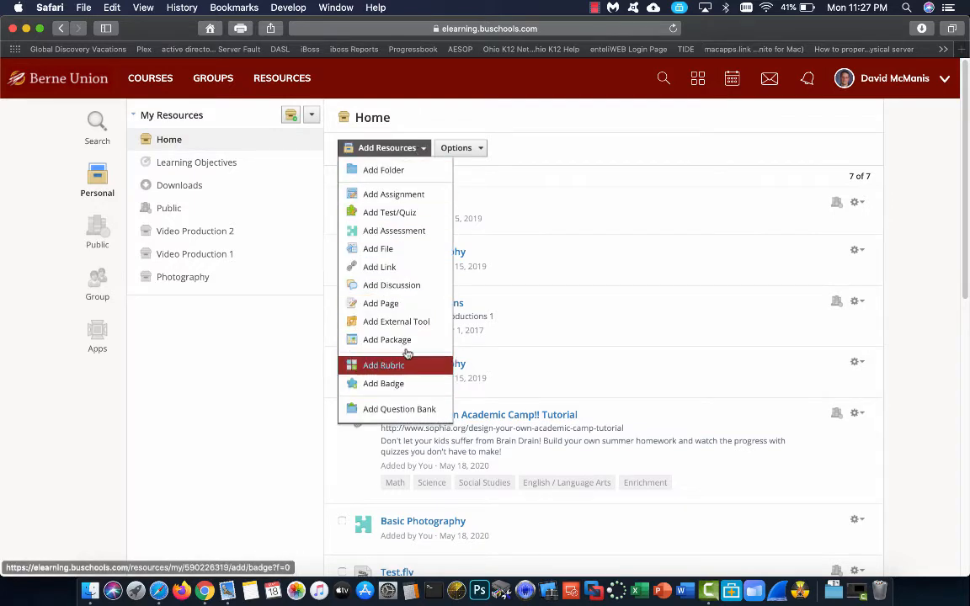
pyautogui.click(474, 153)
# Reorder the Home collection so the Test folder sits directly above Design Your Own Academic Camp!! Tutorial, and save the order
pyautogui.click(474, 151)
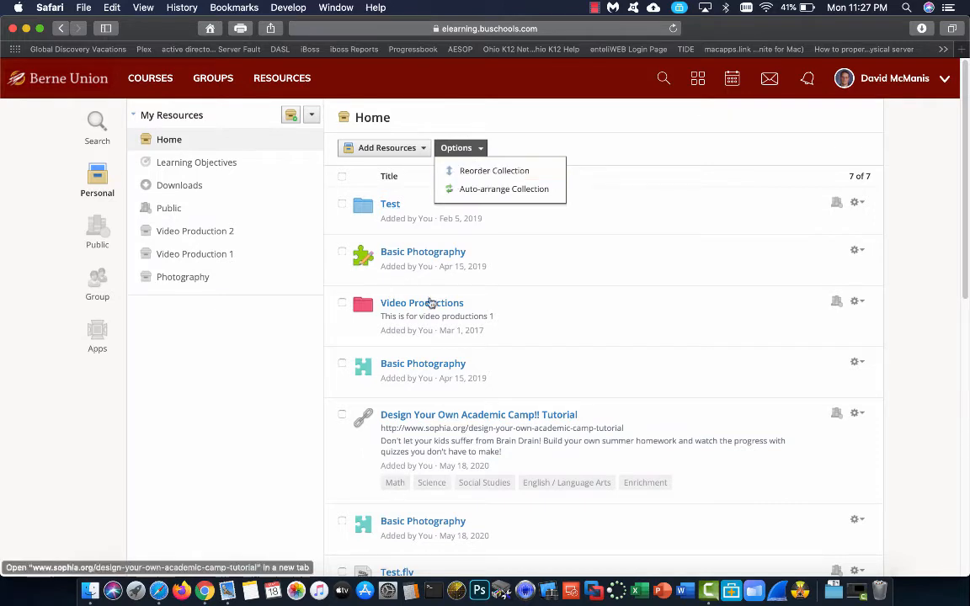
pyautogui.click(478, 172)
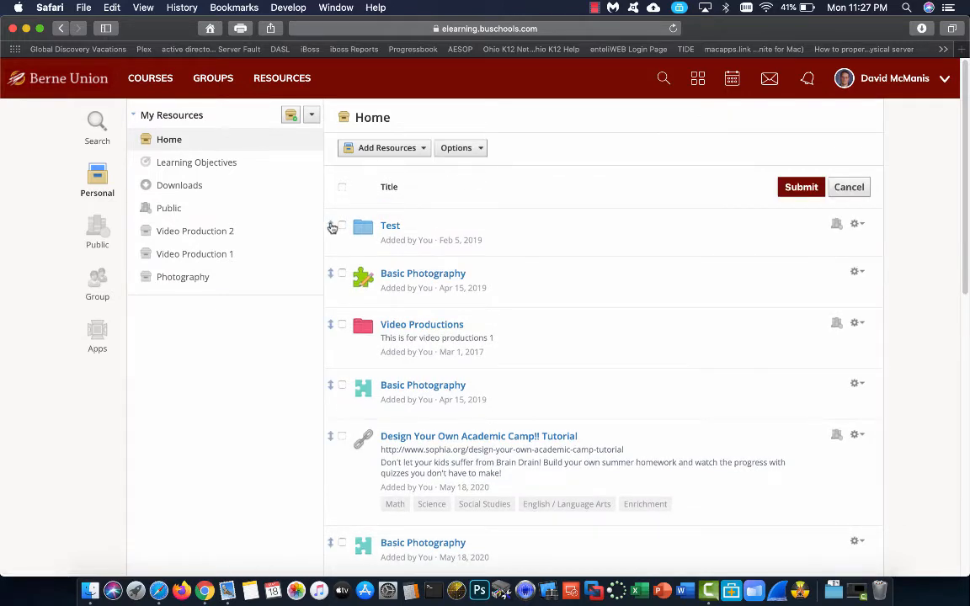
pyautogui.moveTo(331, 224); pyautogui.dragTo(327, 351)
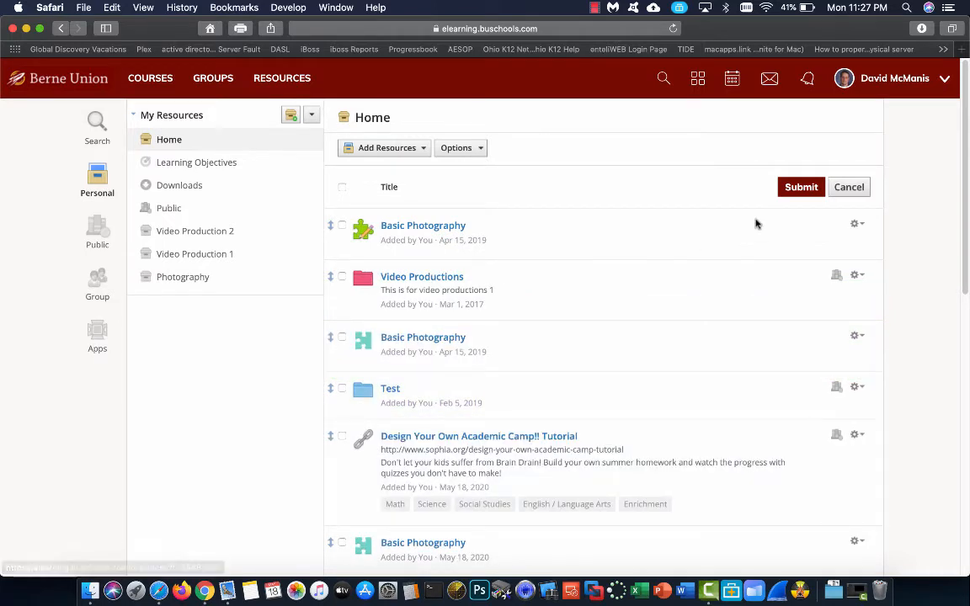
pyautogui.click(794, 187)
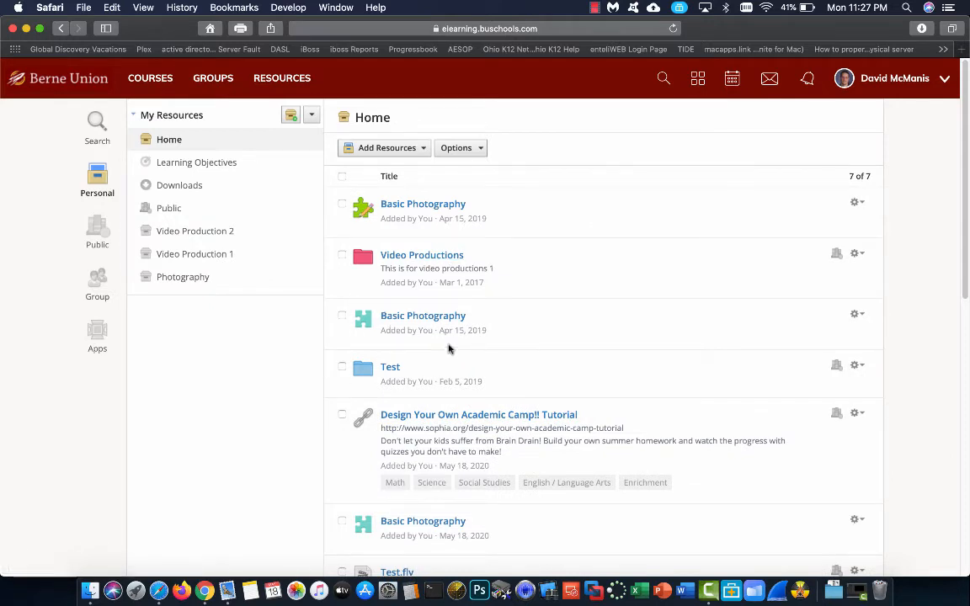
# Auto-arrange the Home collection and submit the arrangement
pyautogui.click(471, 149)
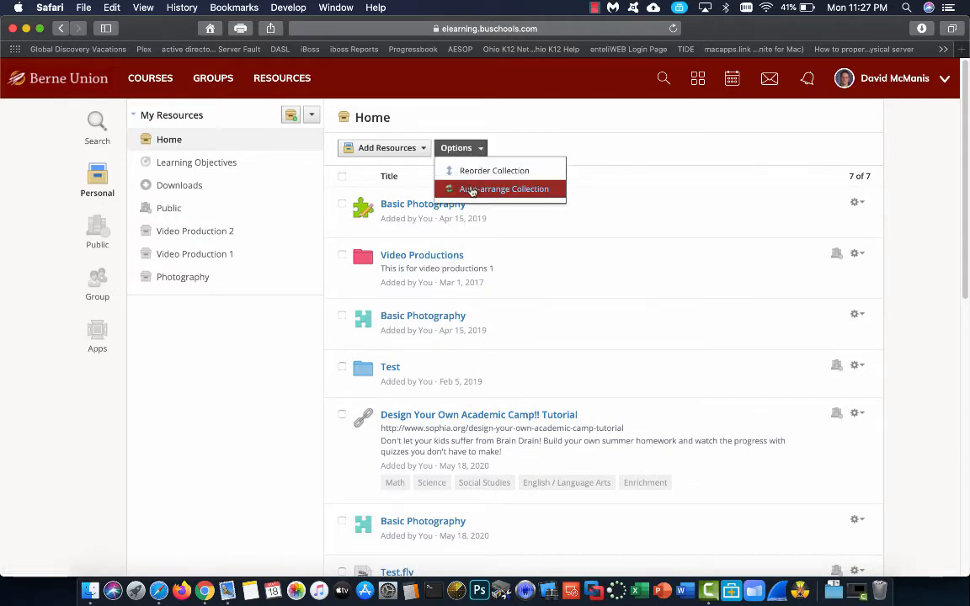
pyautogui.click(471, 191)
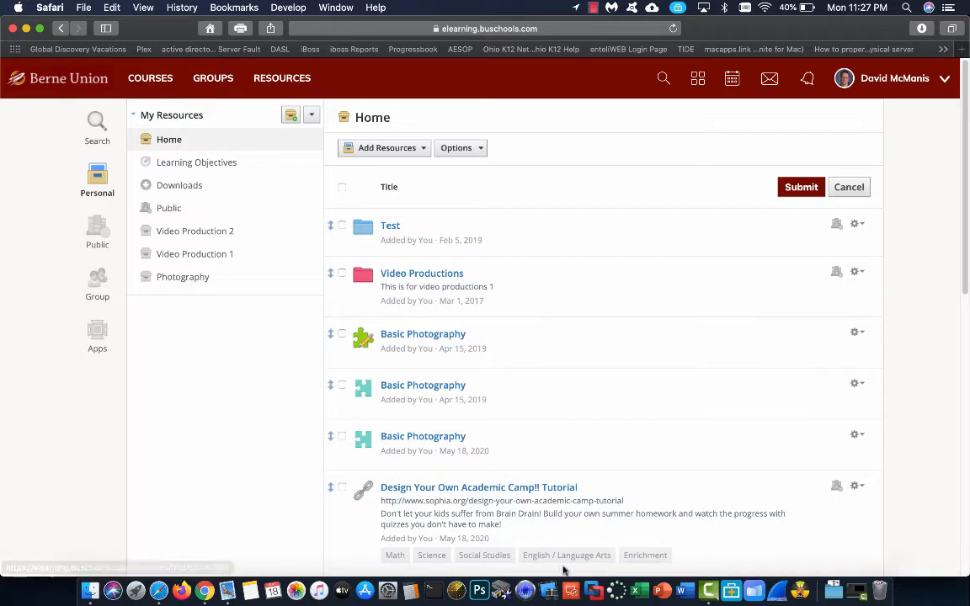
pyautogui.click(863, 488)
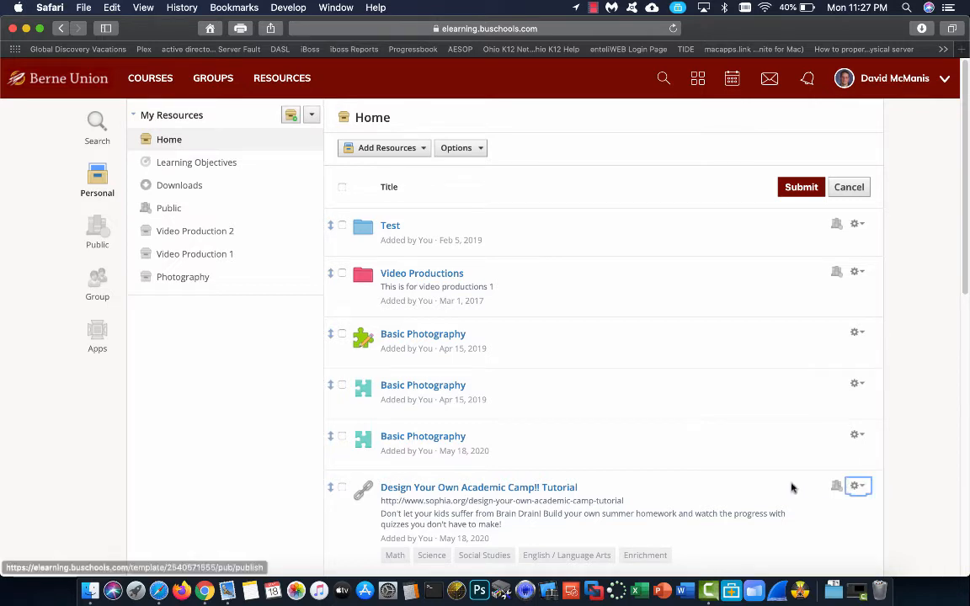
pyautogui.click(792, 192)
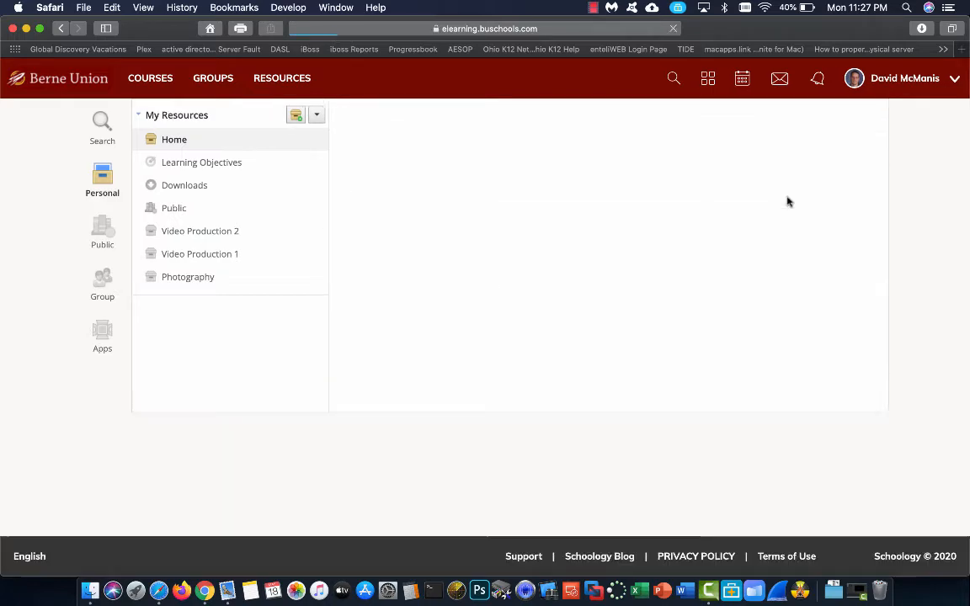
# Delete the Design Your Own Academic Camp!! Tutorial link from the Home collection
pyautogui.scroll(-2, 846, 501)
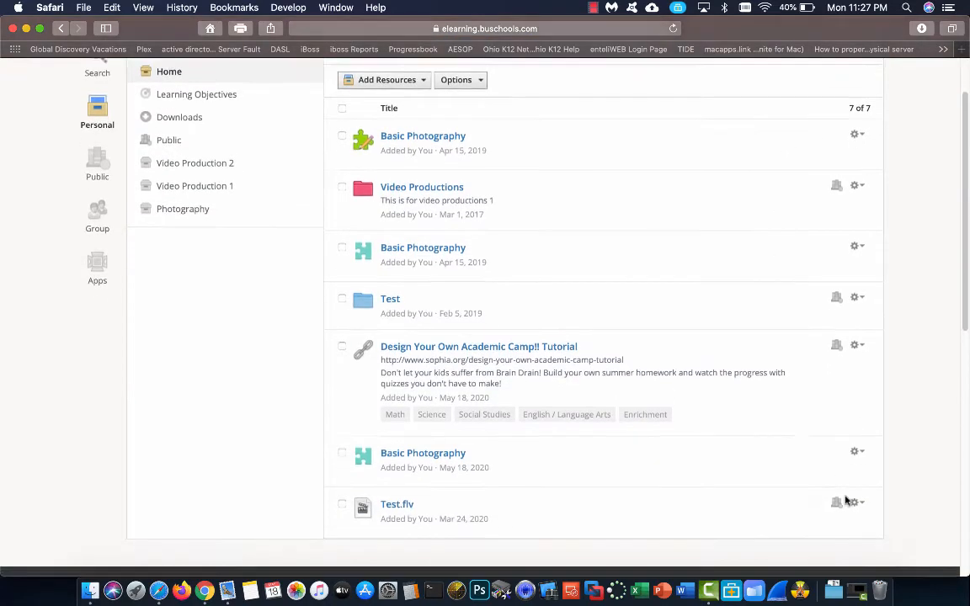
pyautogui.click(857, 343)
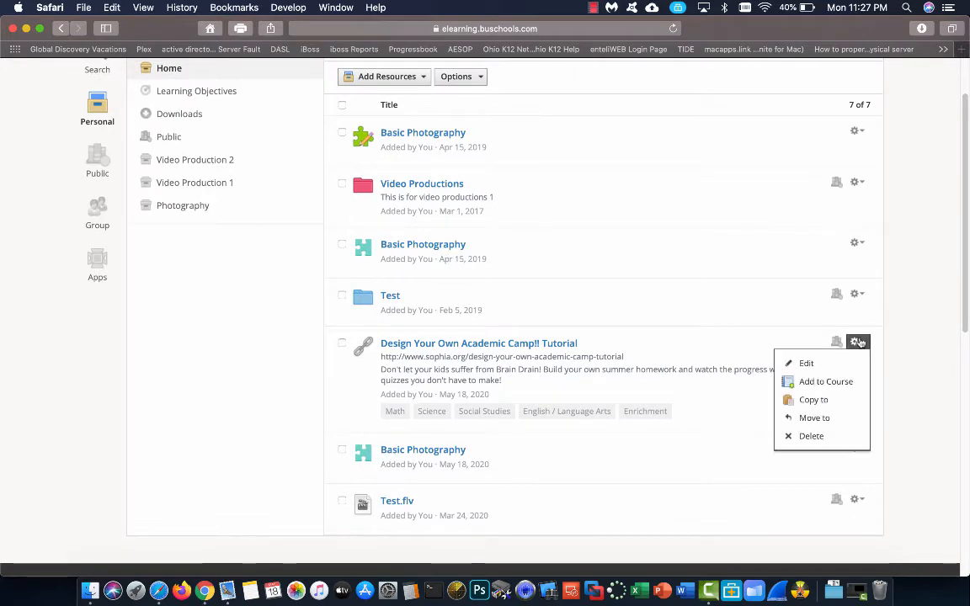
pyautogui.click(823, 436)
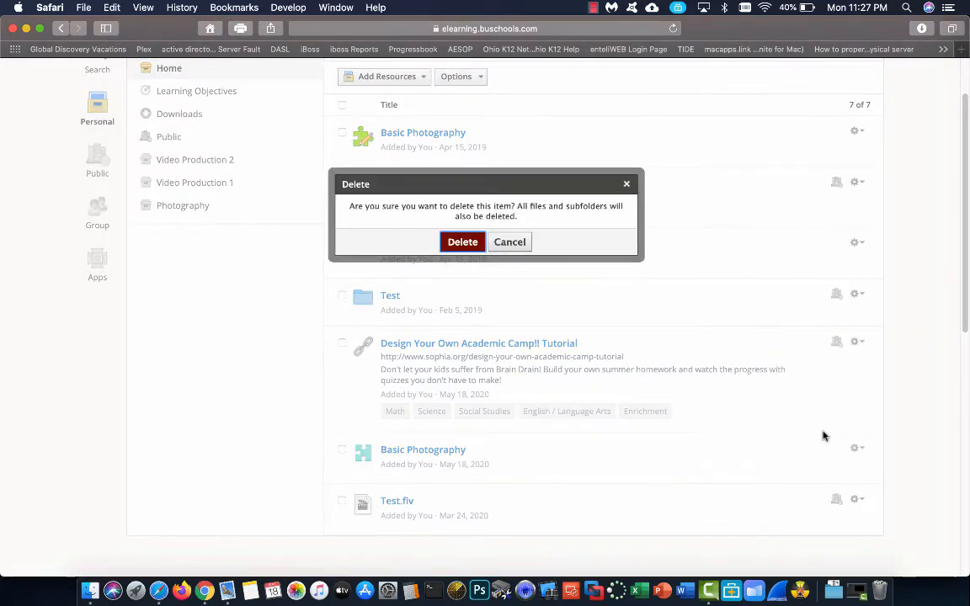
pyautogui.click(461, 242)
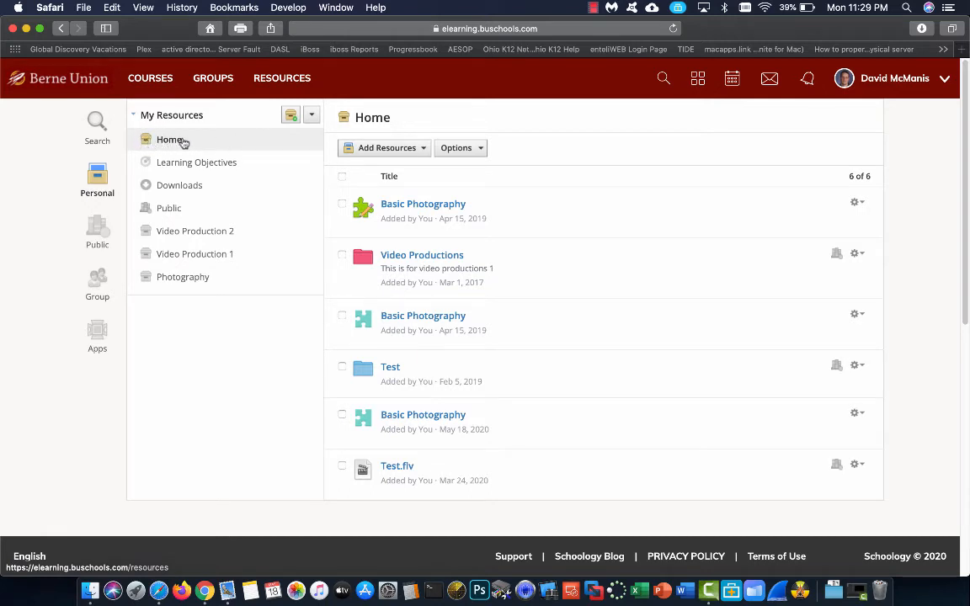
# Create a new personal resource collection titled History 101 and open it
pyautogui.click(290, 116)
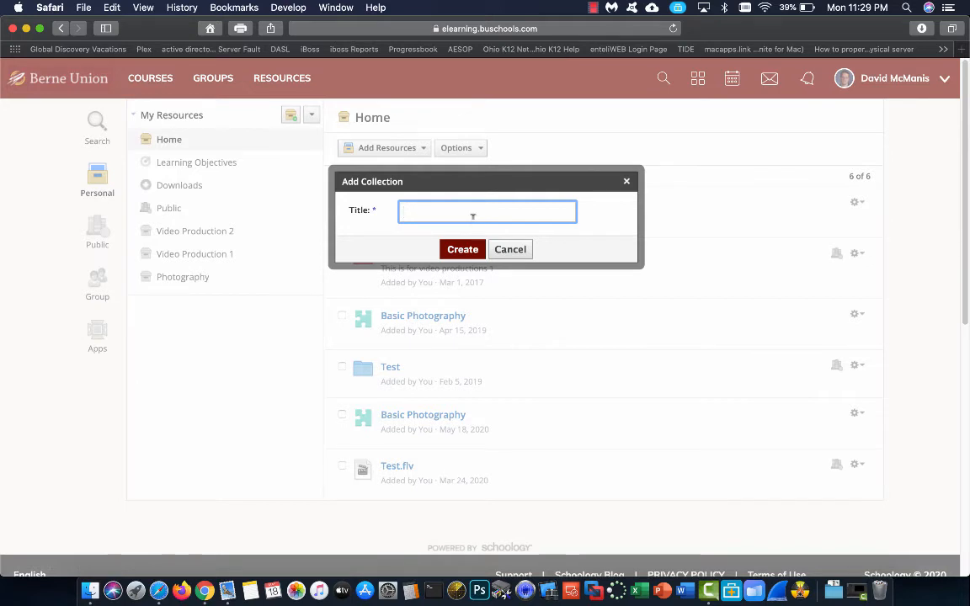
pyautogui.write('story 101')
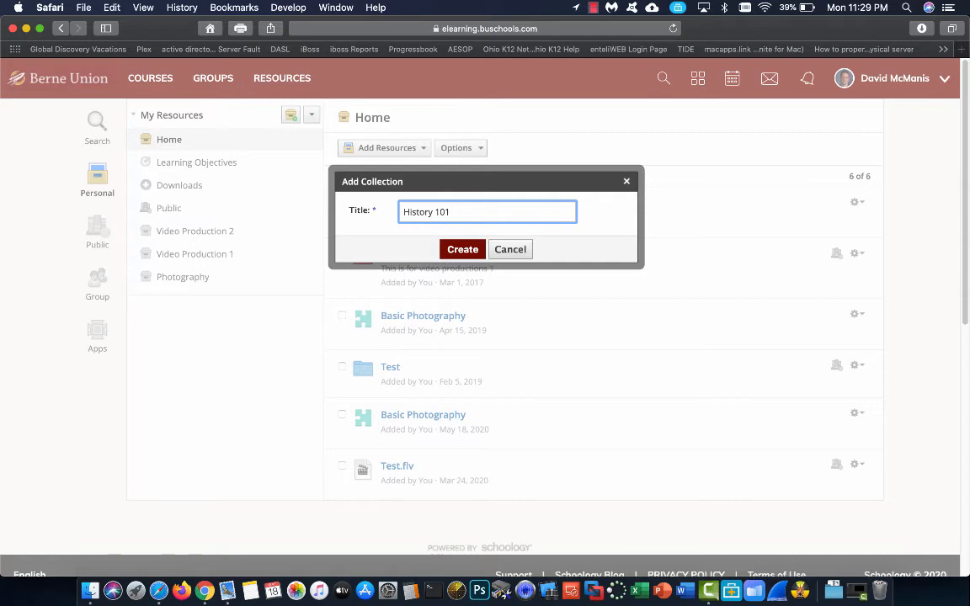
pyautogui.click(468, 251)
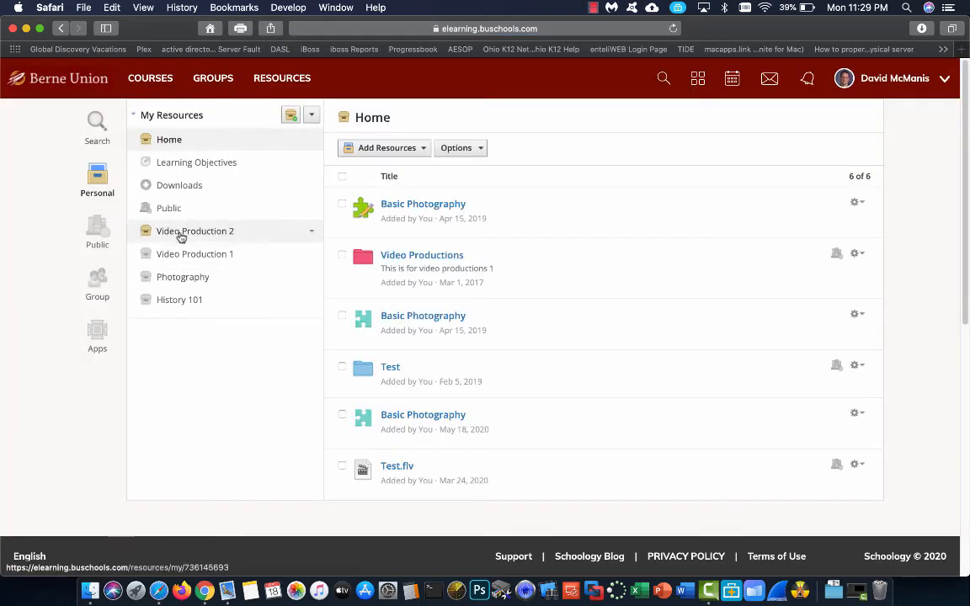
pyautogui.click(180, 303)
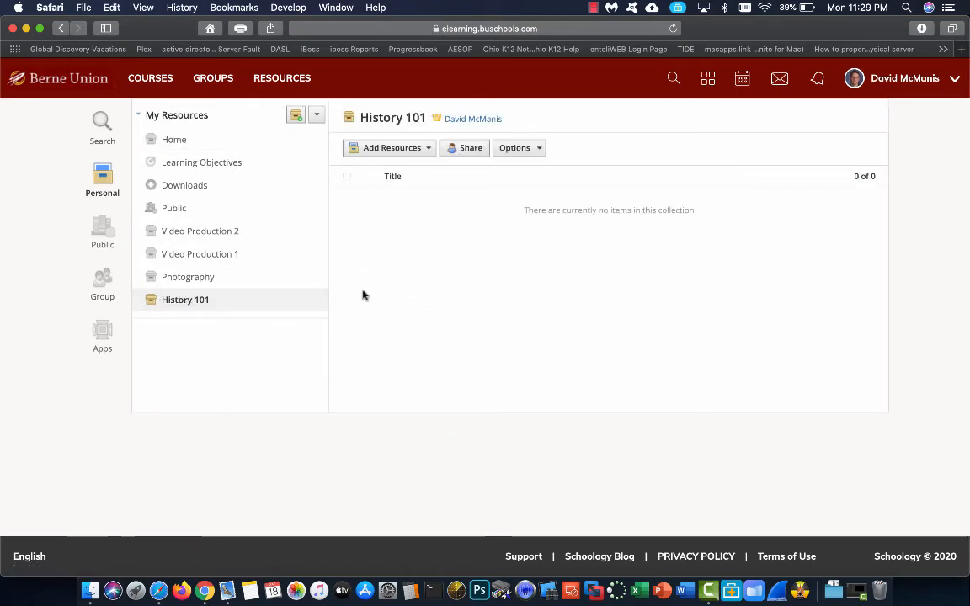
# Review the resource types that can be added to the History 101 collection and its rename and delete options
pyautogui.click(189, 139)
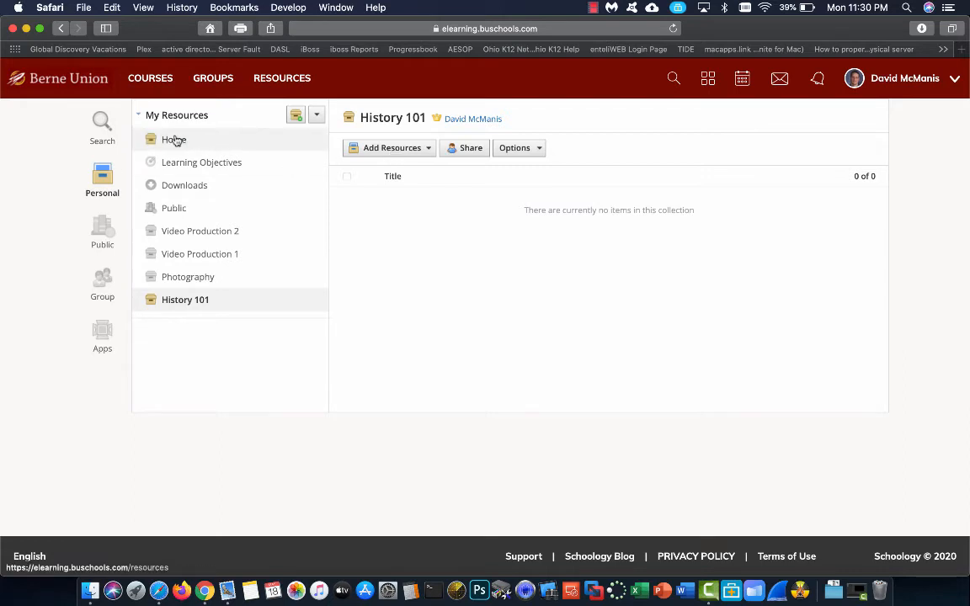
pyautogui.click(158, 300)
pyautogui.click(392, 149)
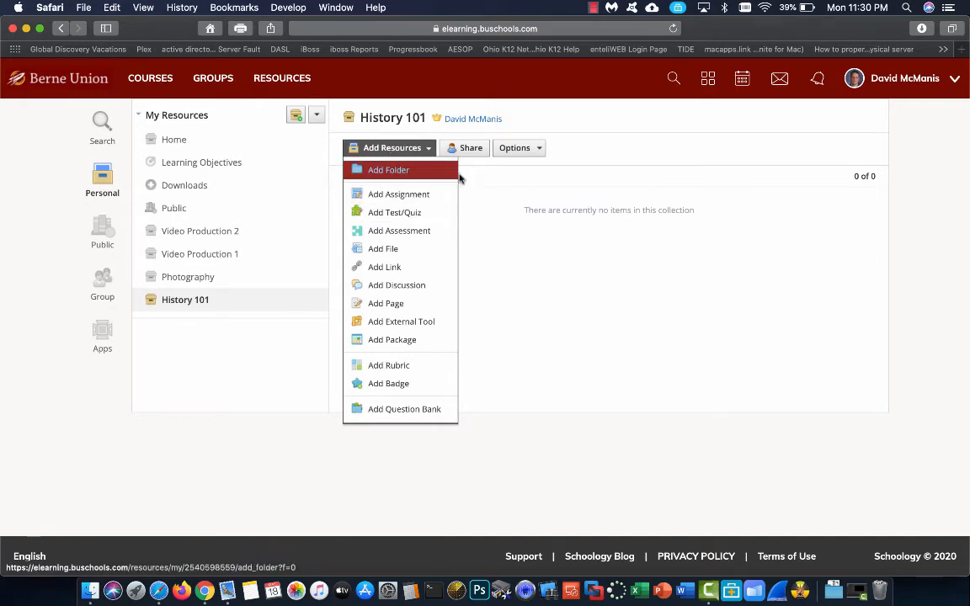
pyautogui.click(537, 149)
pyautogui.click(537, 149)
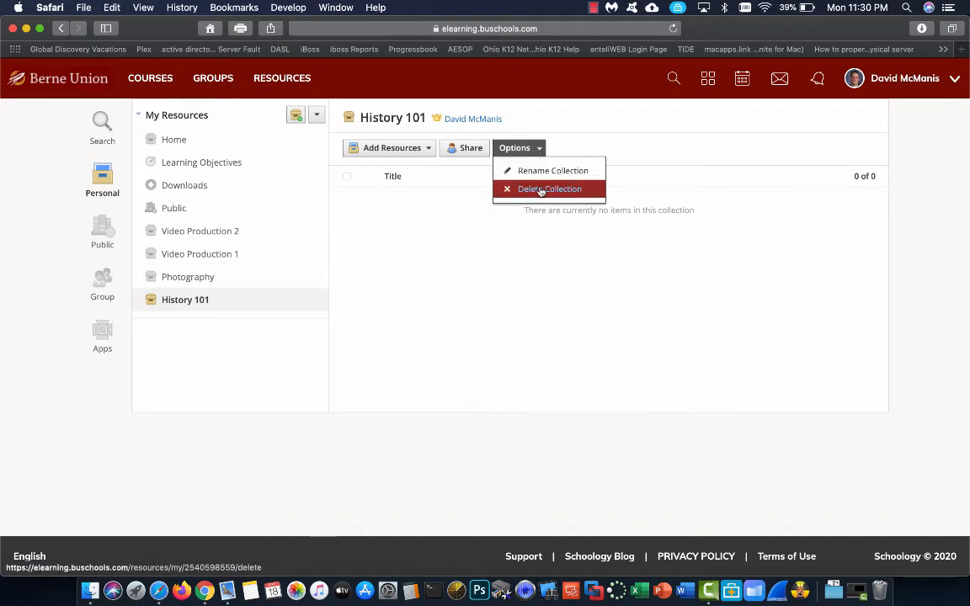
# Try to share the History 101 collection with a colleague looked up by name within Berne Union High School
pyautogui.click(461, 149)
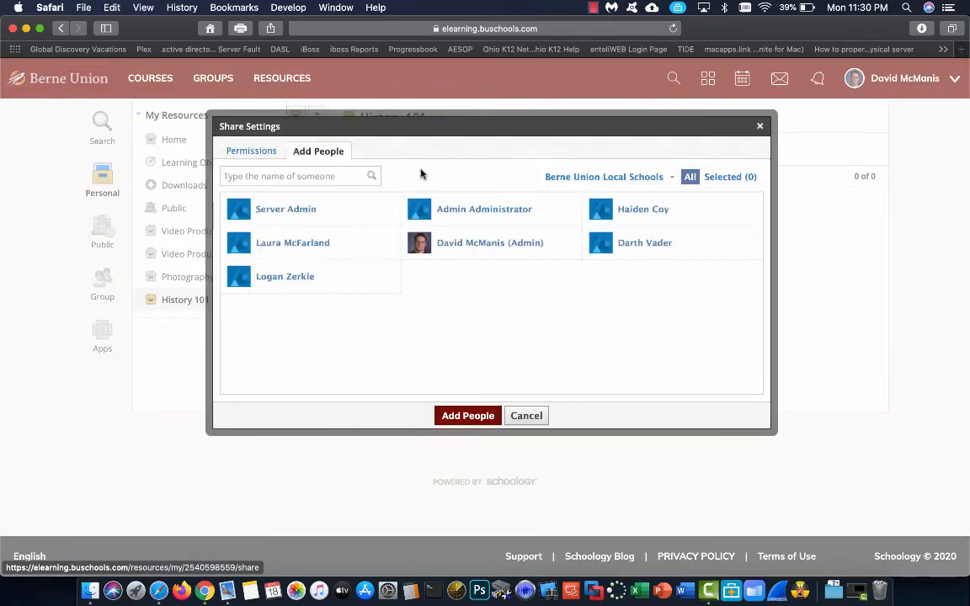
pyautogui.click(619, 178)
pyautogui.click(579, 281)
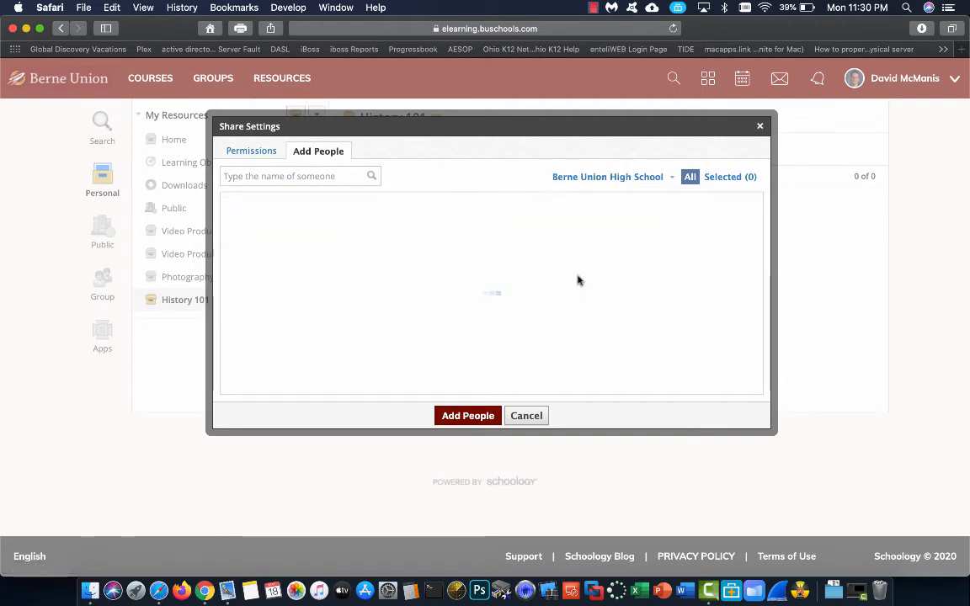
pyautogui.click(346, 168)
pyautogui.write('tirs')
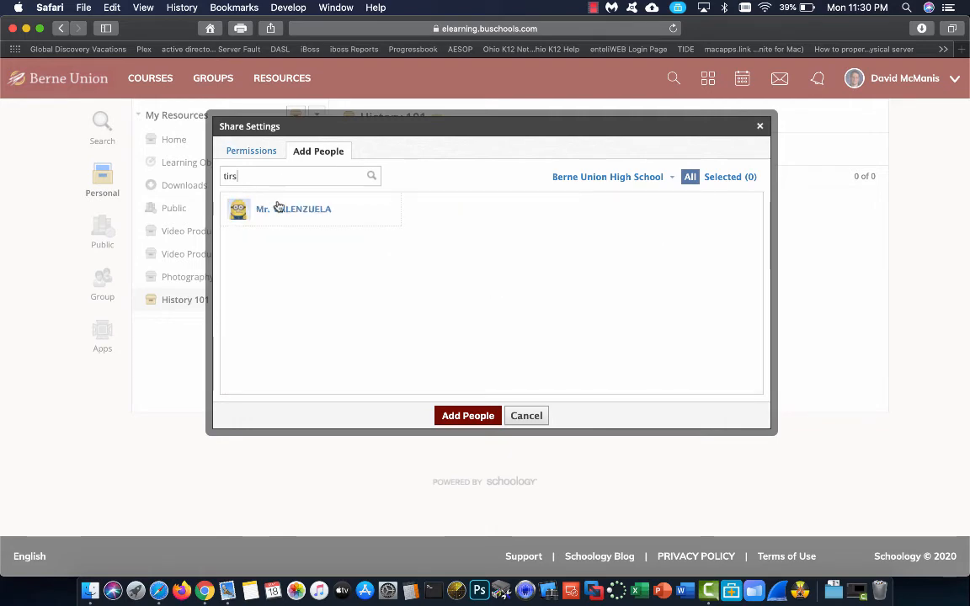
pyautogui.click(279, 209)
pyautogui.click(467, 417)
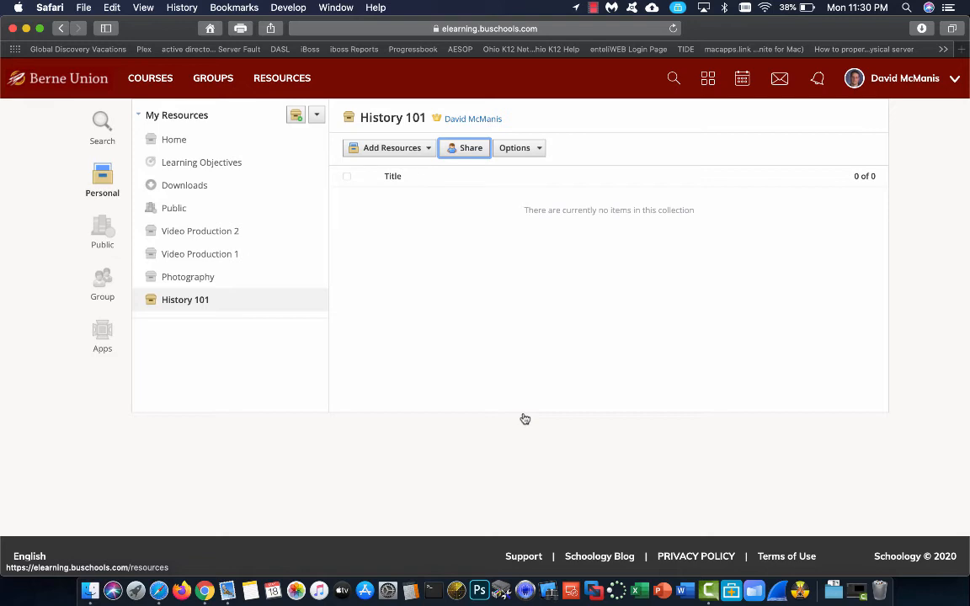
# Examine the Video Production 1 and Photography collections, including the Photography question bank and sharing settings, and return to the Home collection
pyautogui.click(197, 257)
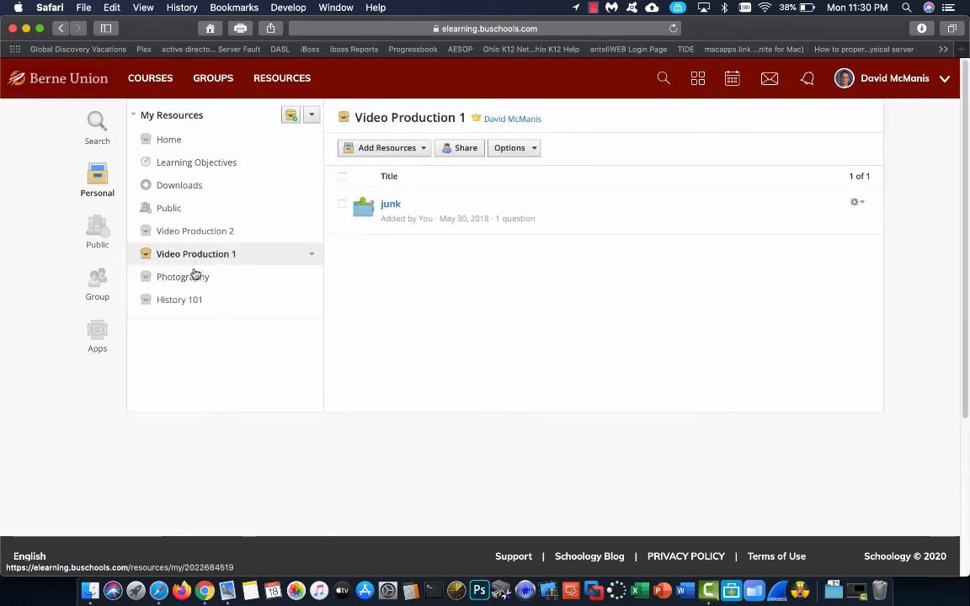
pyautogui.click(193, 278)
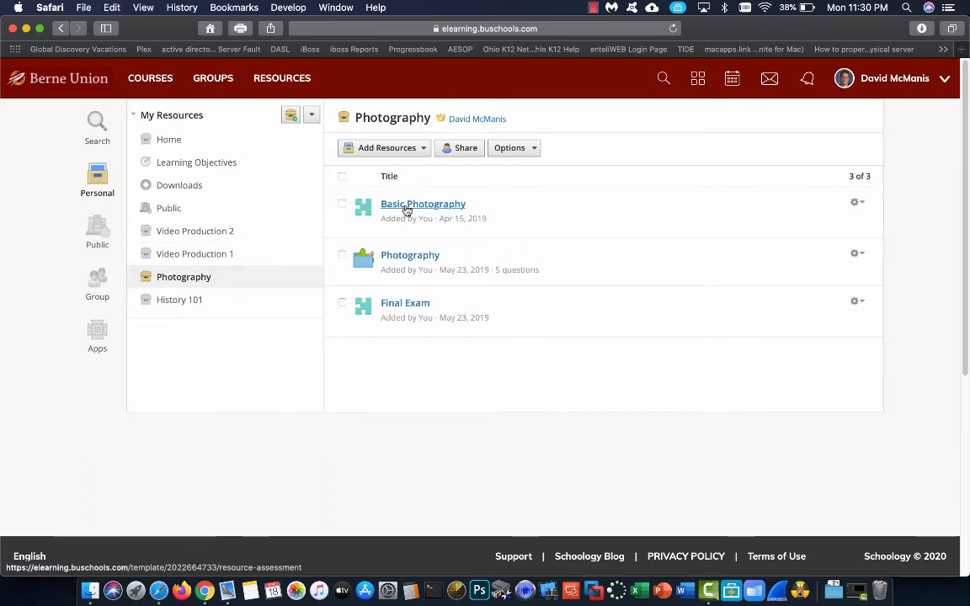
pyautogui.click(421, 257)
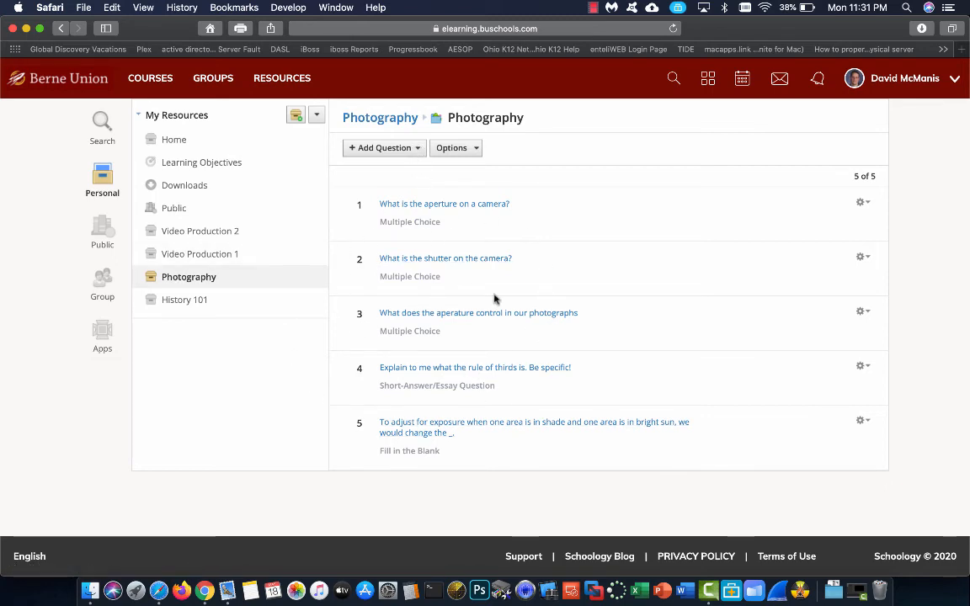
pyautogui.click(401, 123)
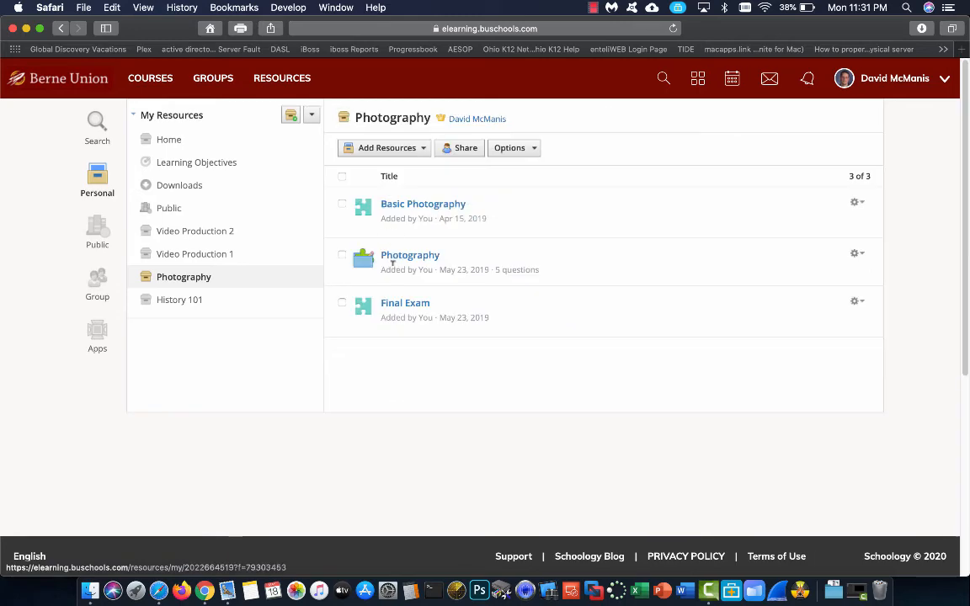
pyautogui.click(468, 149)
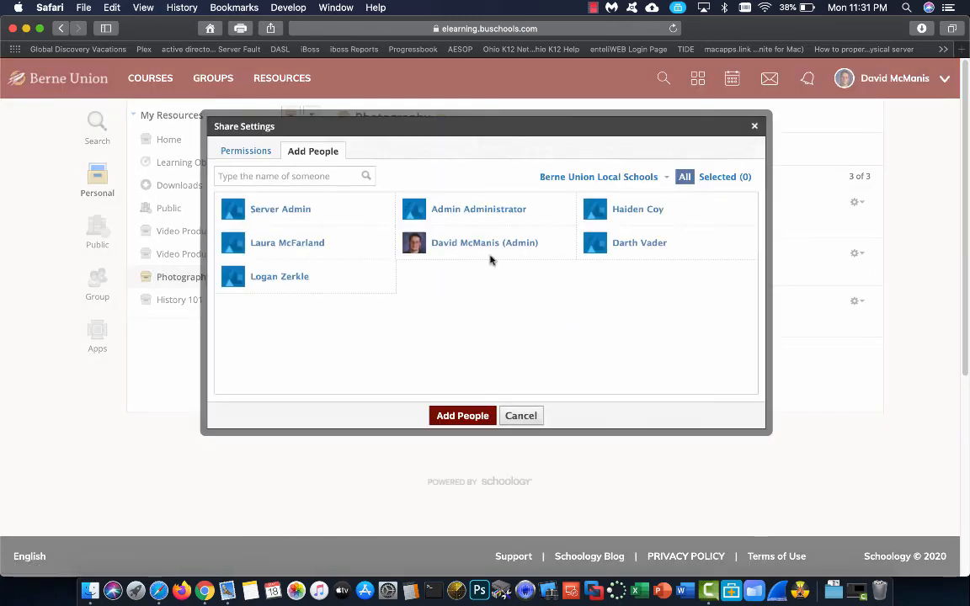
pyautogui.click(520, 416)
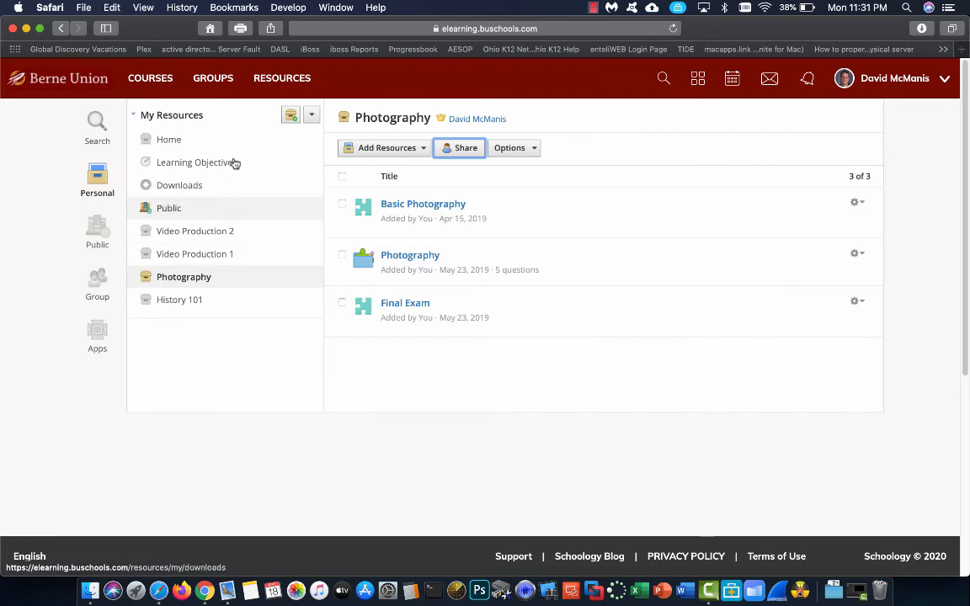
pyautogui.click(160, 141)
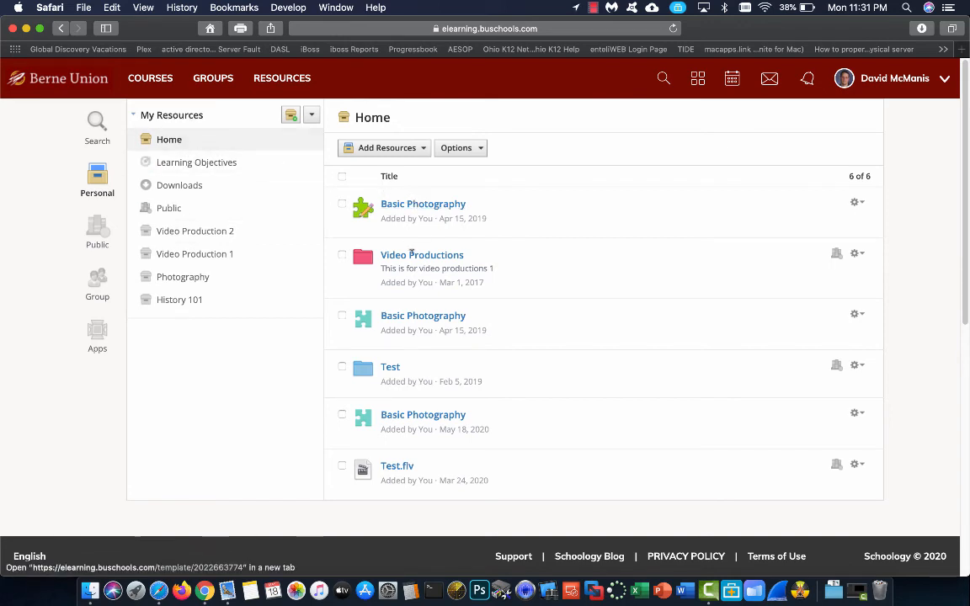
pyautogui.click(399, 419)
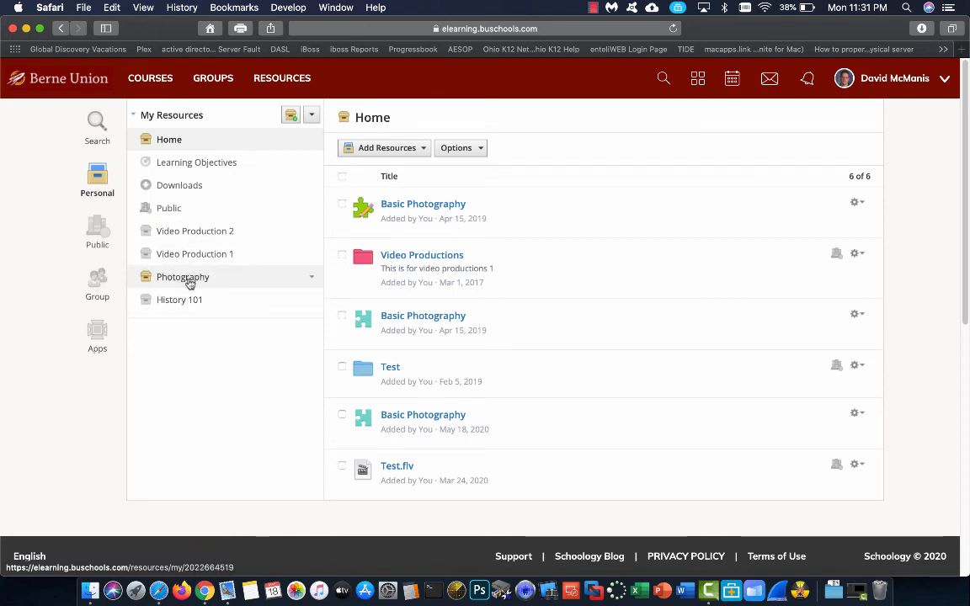
# Start reordering the personal collections, arranging History 101, Photography, Video Production 1 and Video Production 2 in that order below Public
pyautogui.click(312, 113)
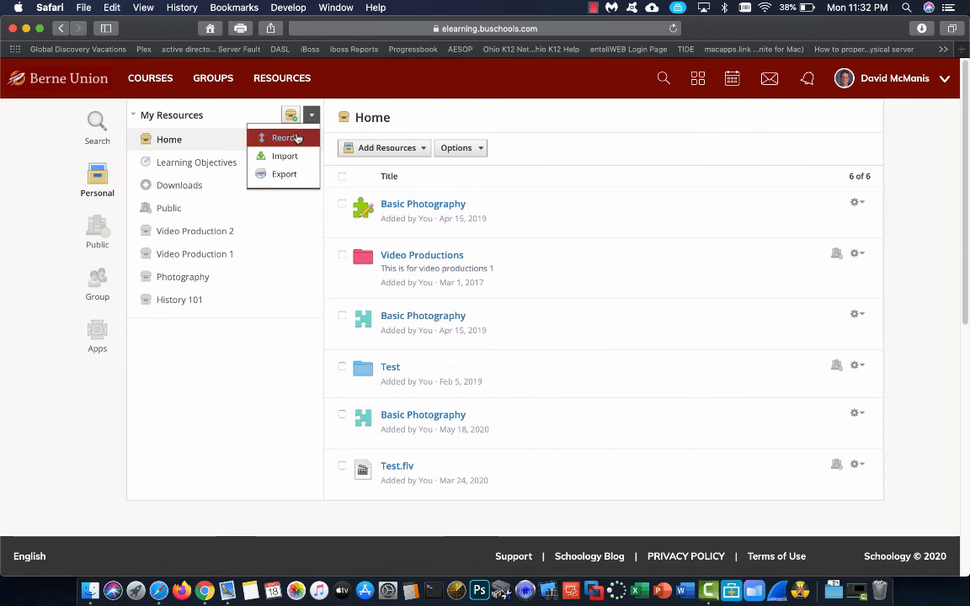
pyautogui.click(297, 137)
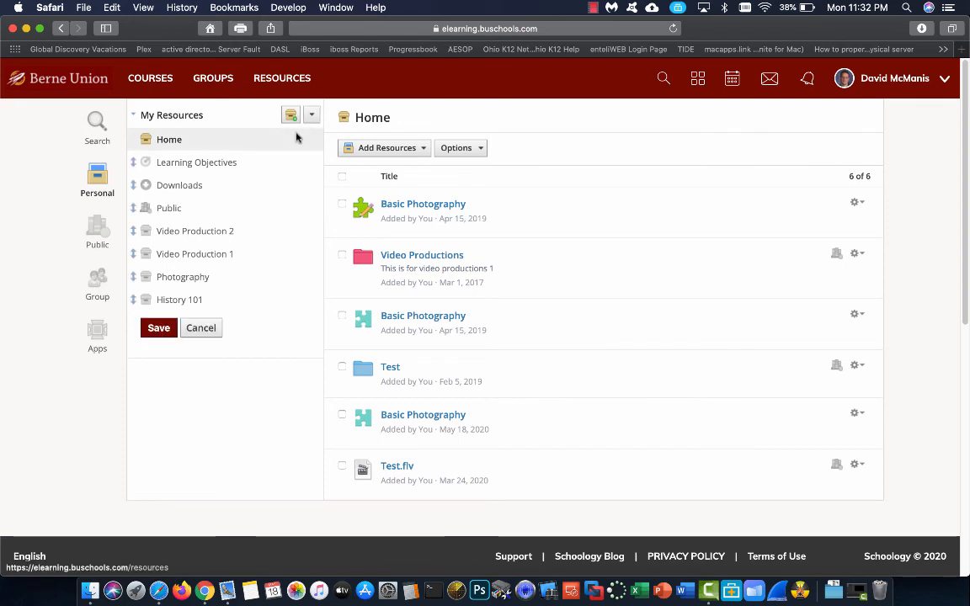
pyautogui.moveTo(135, 253); pyautogui.dragTo(136, 231)
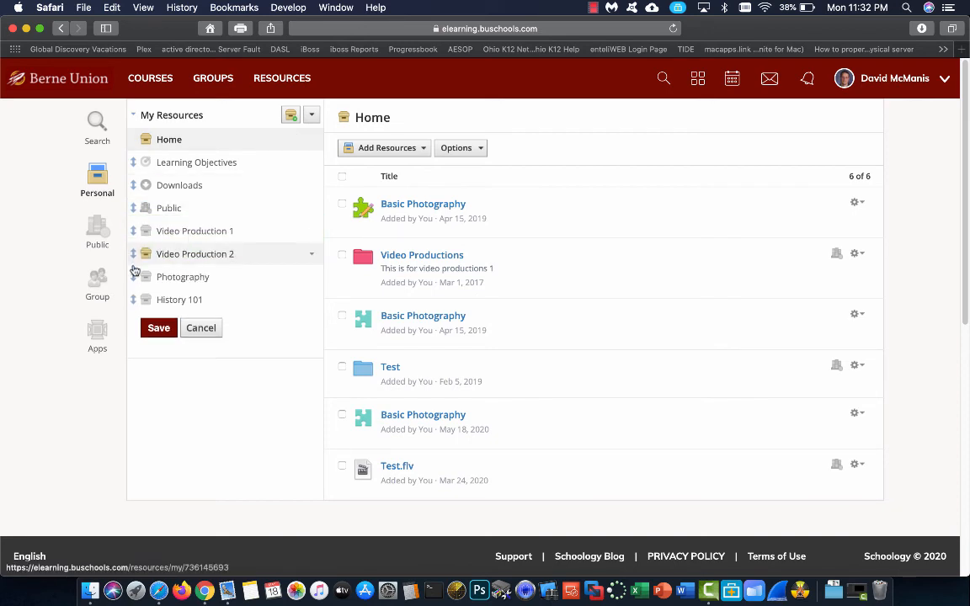
pyautogui.moveTo(133, 299); pyautogui.dragTo(130, 230)
pyautogui.moveTo(132, 299); pyautogui.dragTo(132, 255)
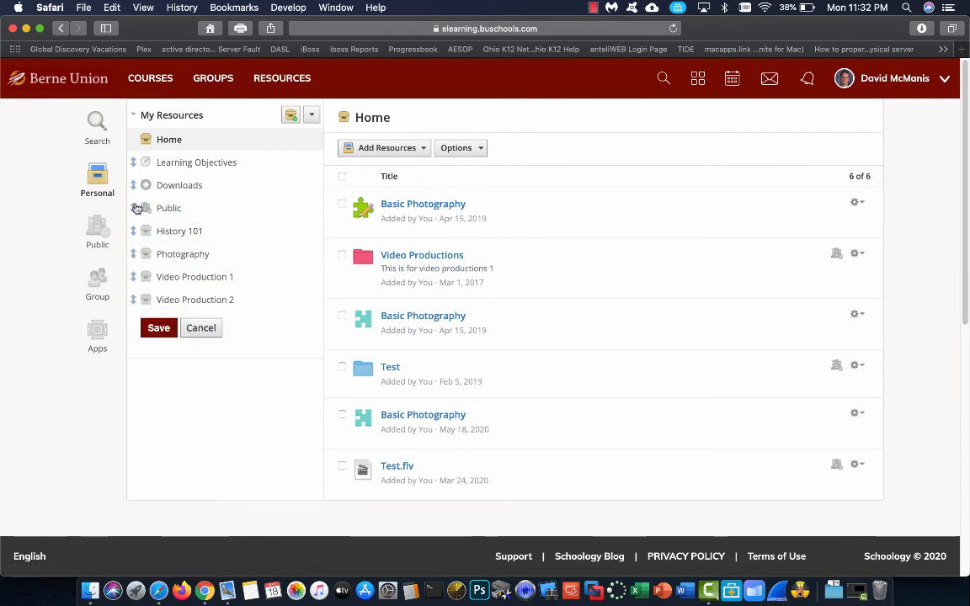
# Move Learning Objectives, Downloads and Public, in that order, below Video Production 2 and save the collection order
pyautogui.moveTo(141, 208); pyautogui.dragTo(130, 294)
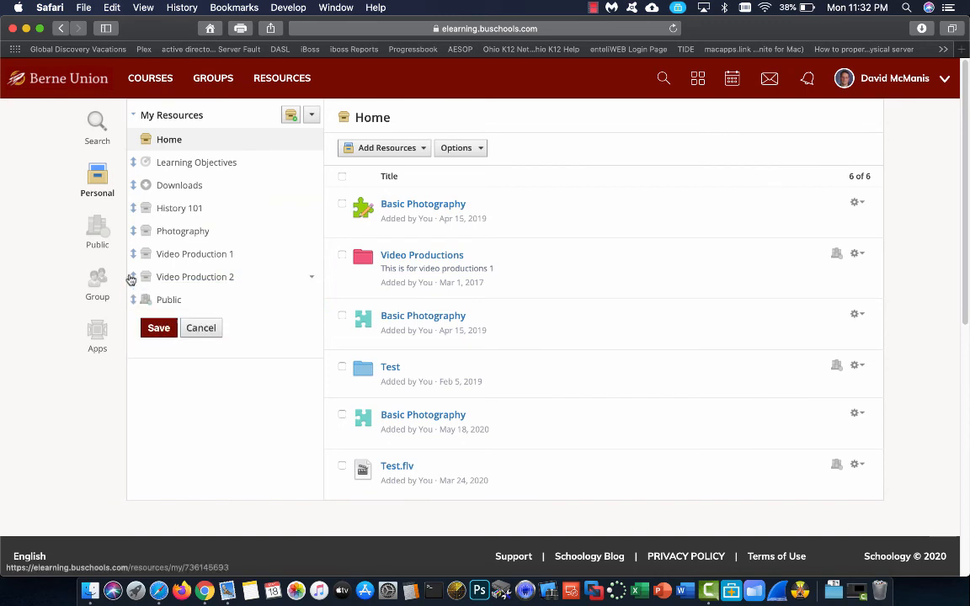
pyautogui.moveTo(133, 185); pyautogui.dragTo(128, 273)
pyautogui.moveTo(134, 164); pyautogui.dragTo(133, 244)
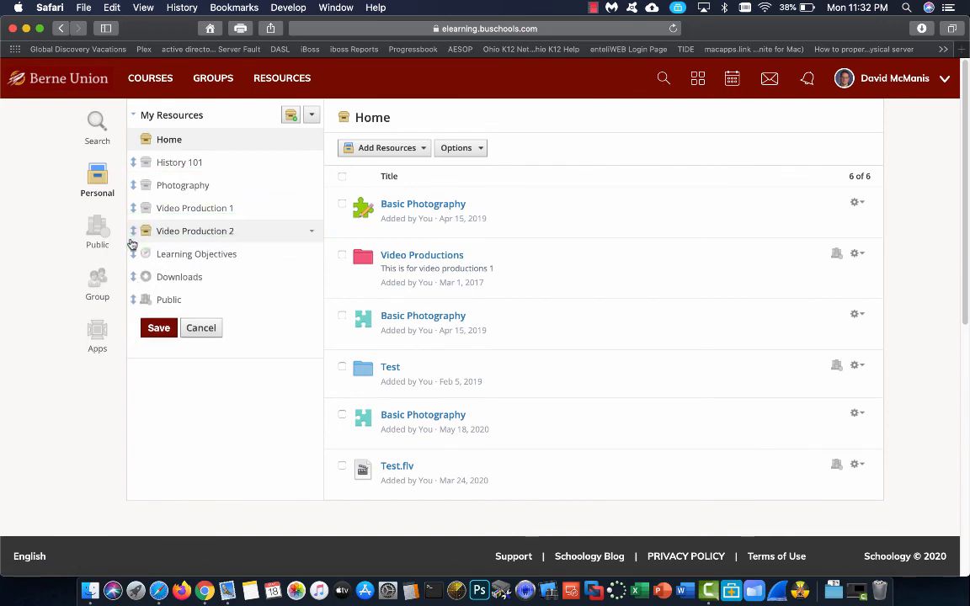
pyautogui.click(158, 328)
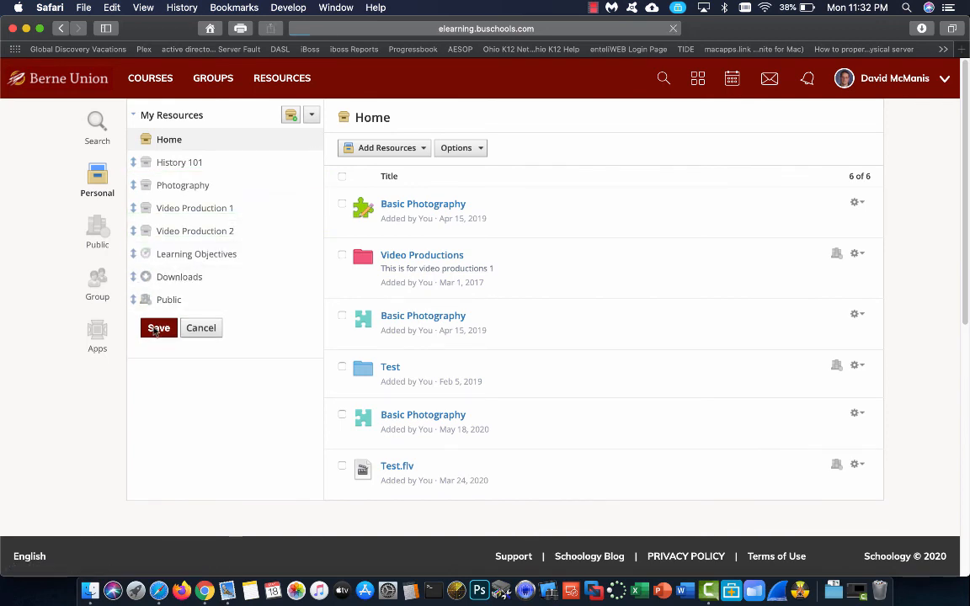
# Review the import and export choices for personal resources, the Home collection's arrangement options and its addable resource types
pyautogui.click(311, 115)
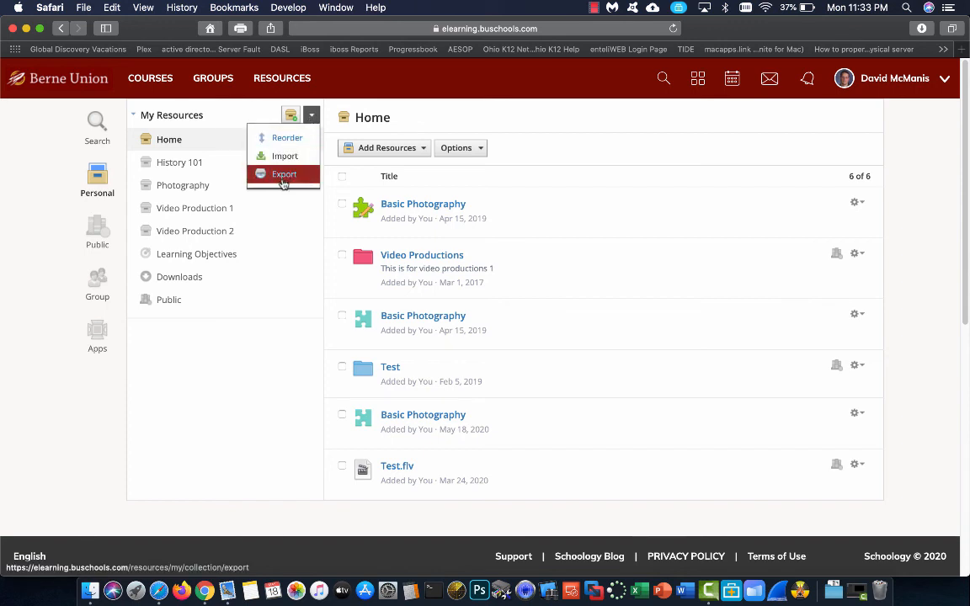
pyautogui.click(380, 106)
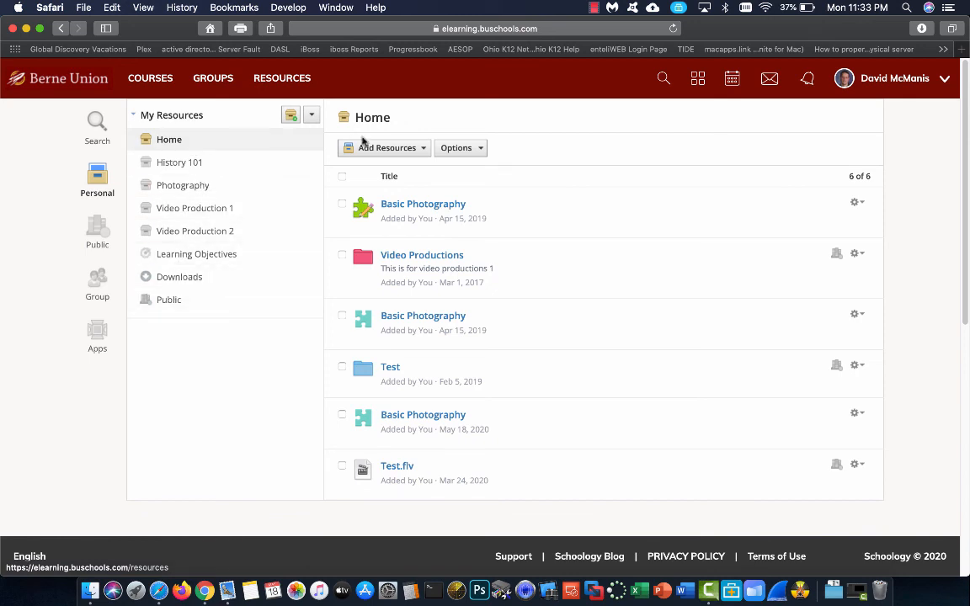
pyautogui.click(474, 148)
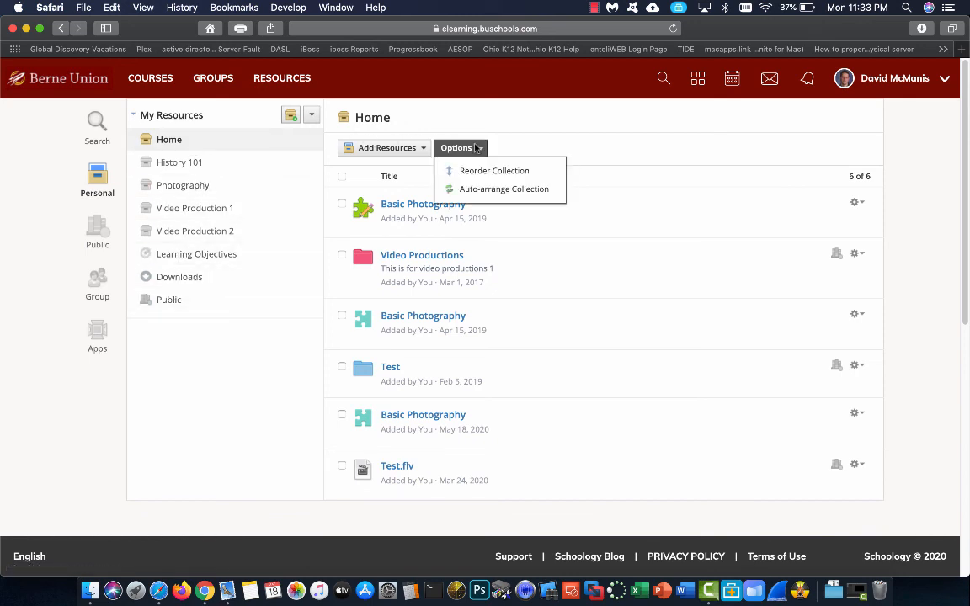
pyautogui.click(525, 141)
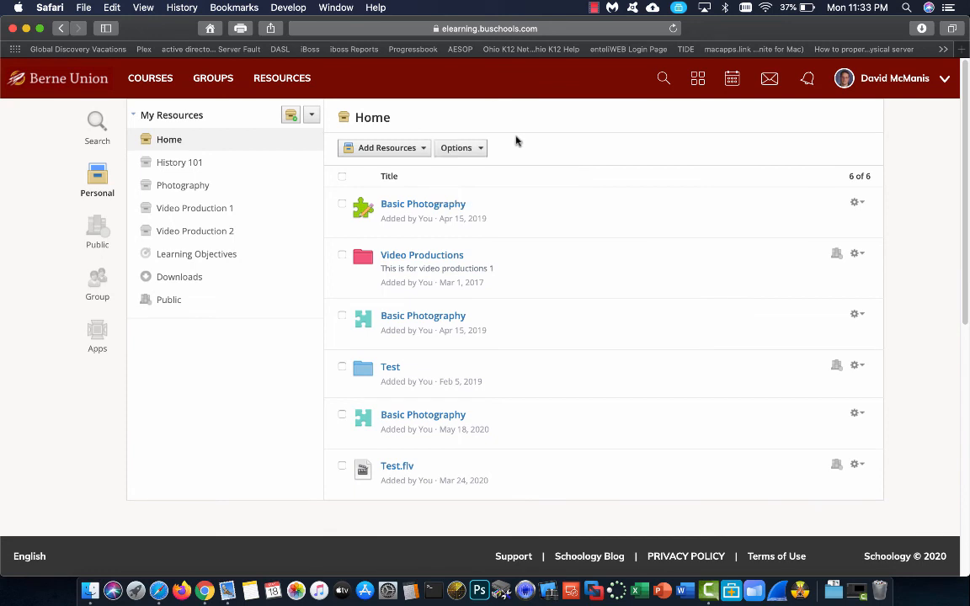
pyautogui.click(419, 148)
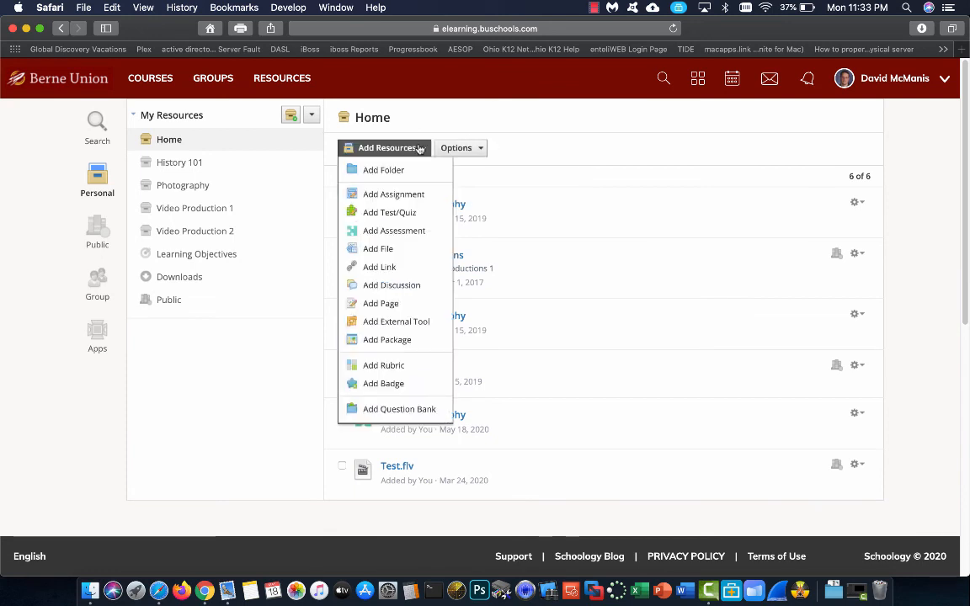